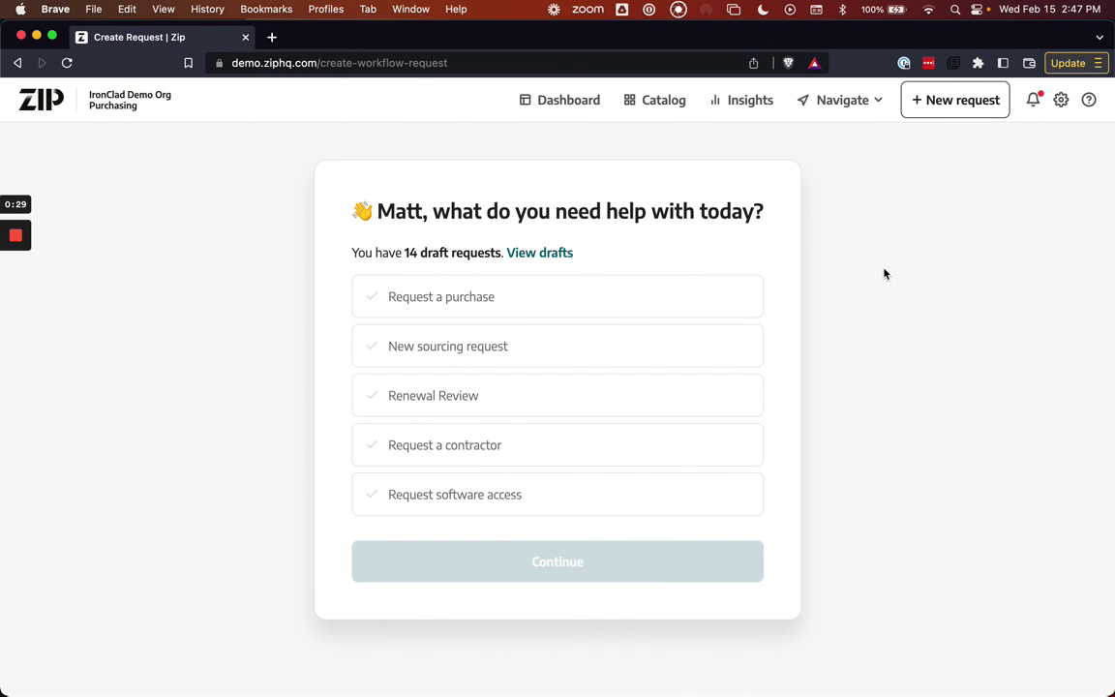
- Start a purchase request categorized as Software › Marketing software
click(581, 310)
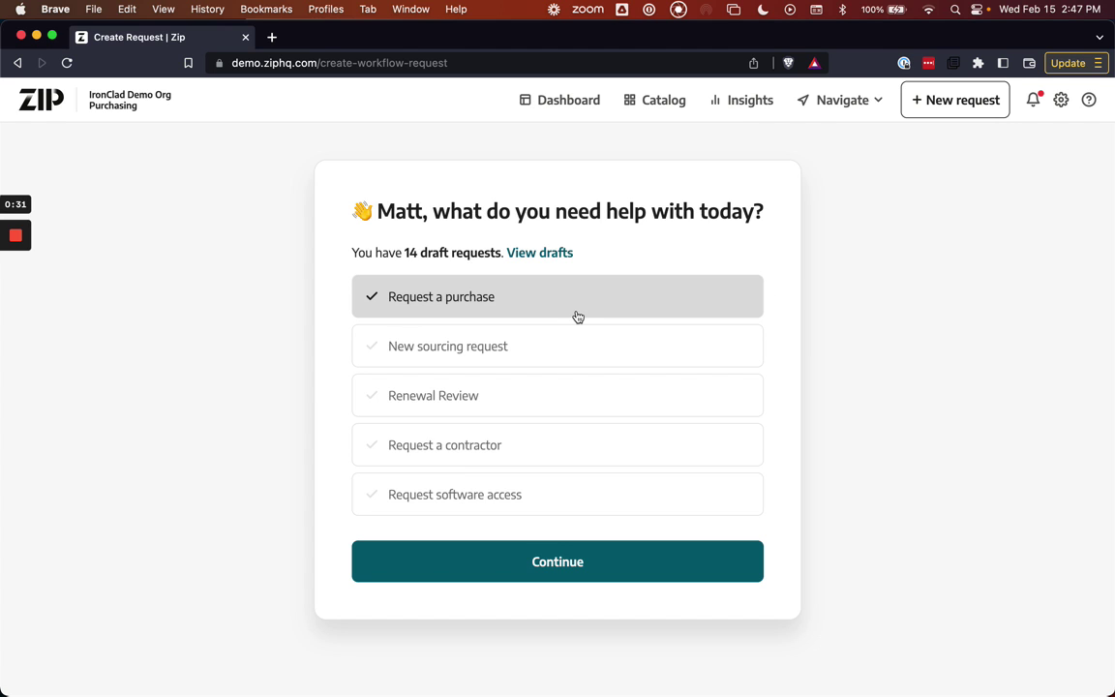
click(604, 569)
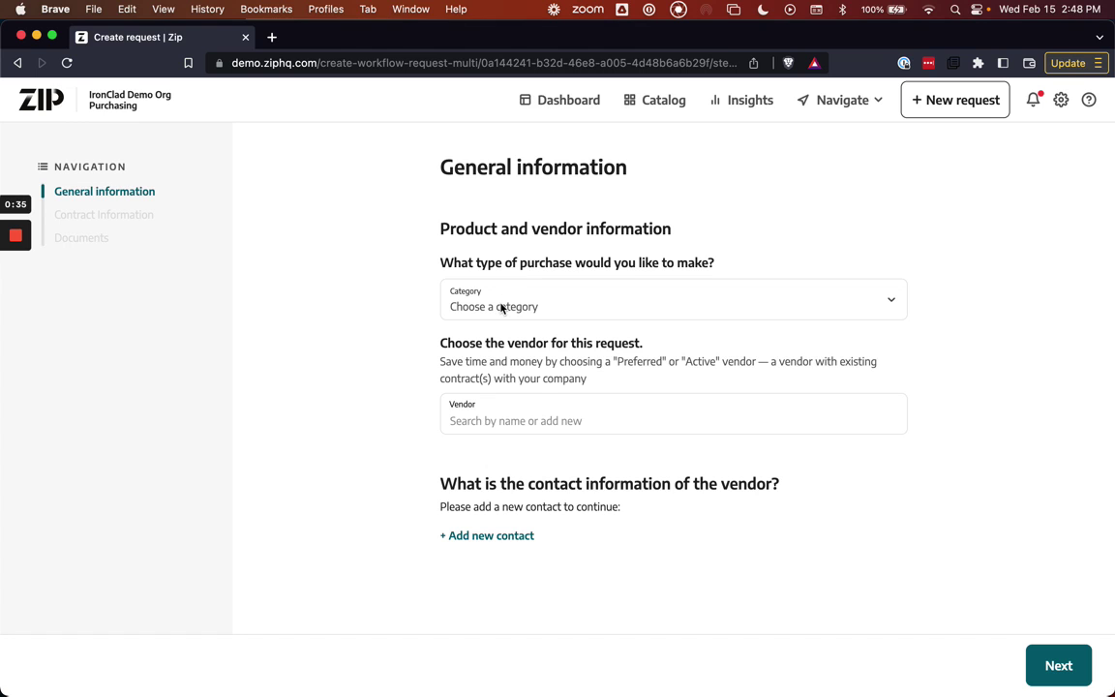
click(502, 308)
click(502, 341)
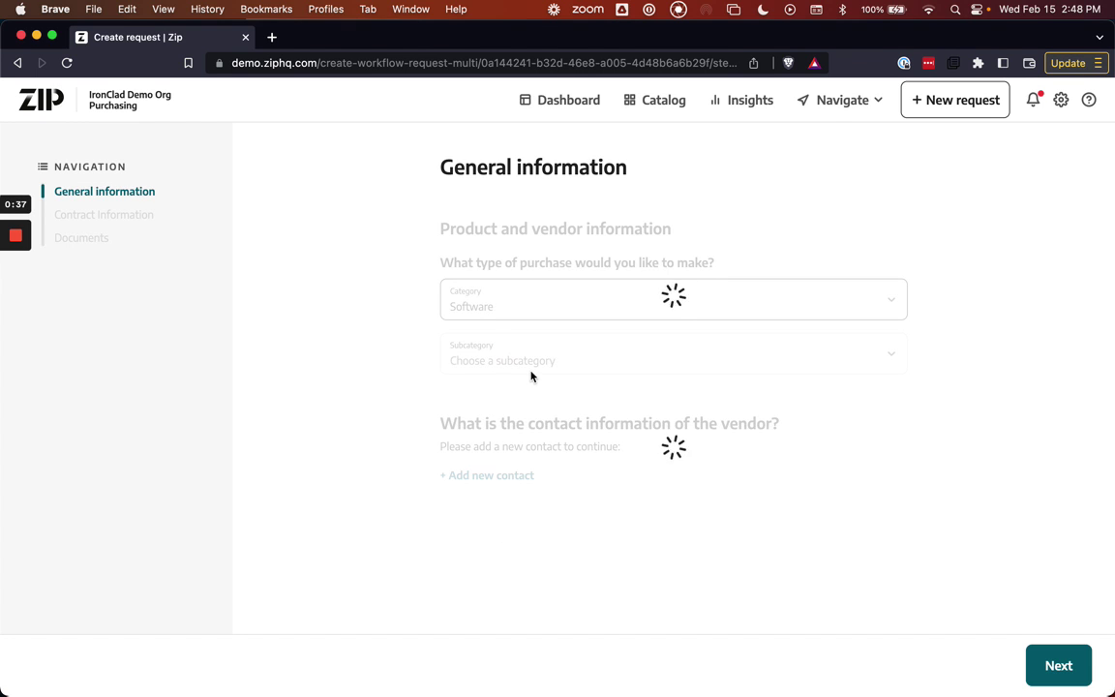
click(514, 373)
click(512, 422)
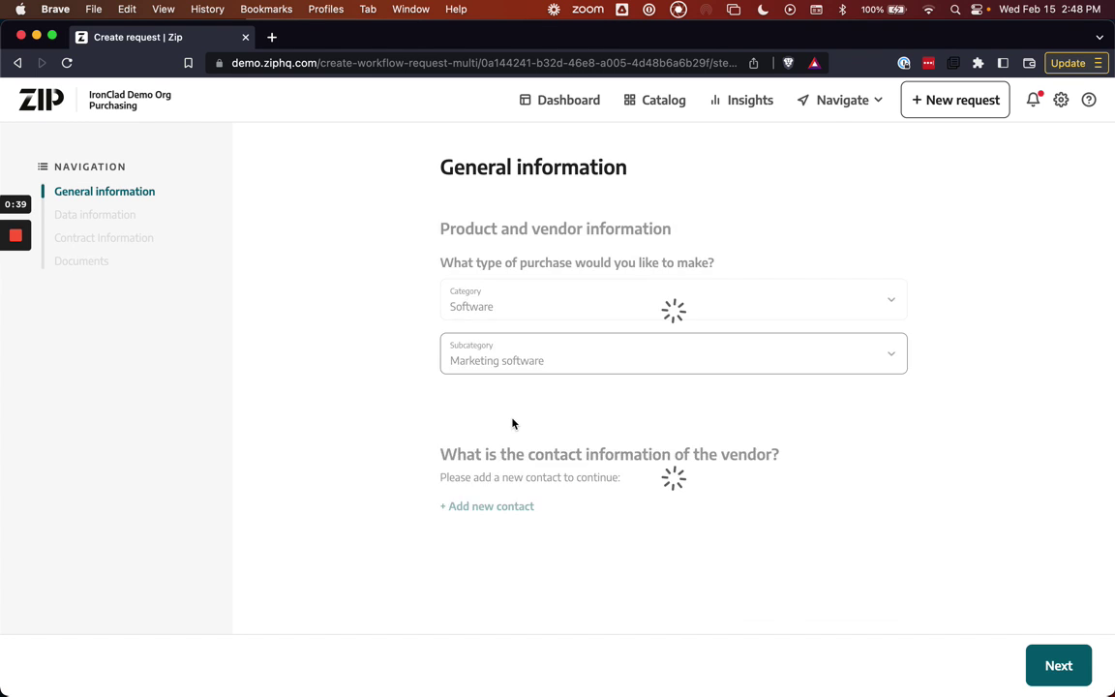
- Choose vendor Pardot, its second listed contact, and product Pardot Advanced
click(832, 503)
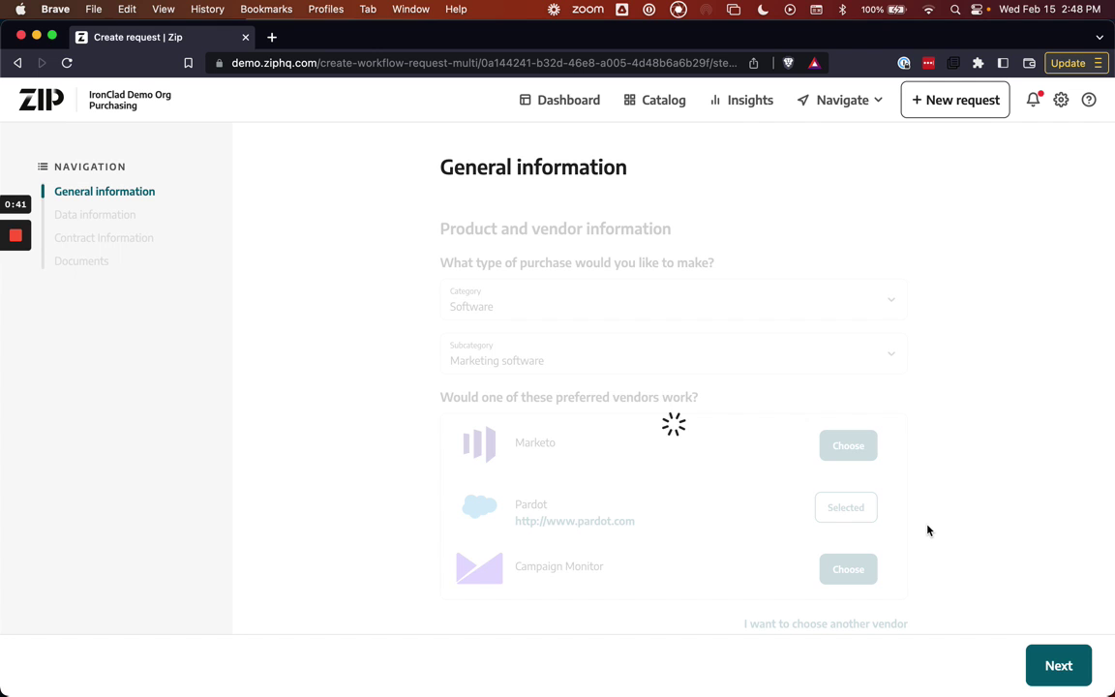
scroll(893, 540, down, 5)
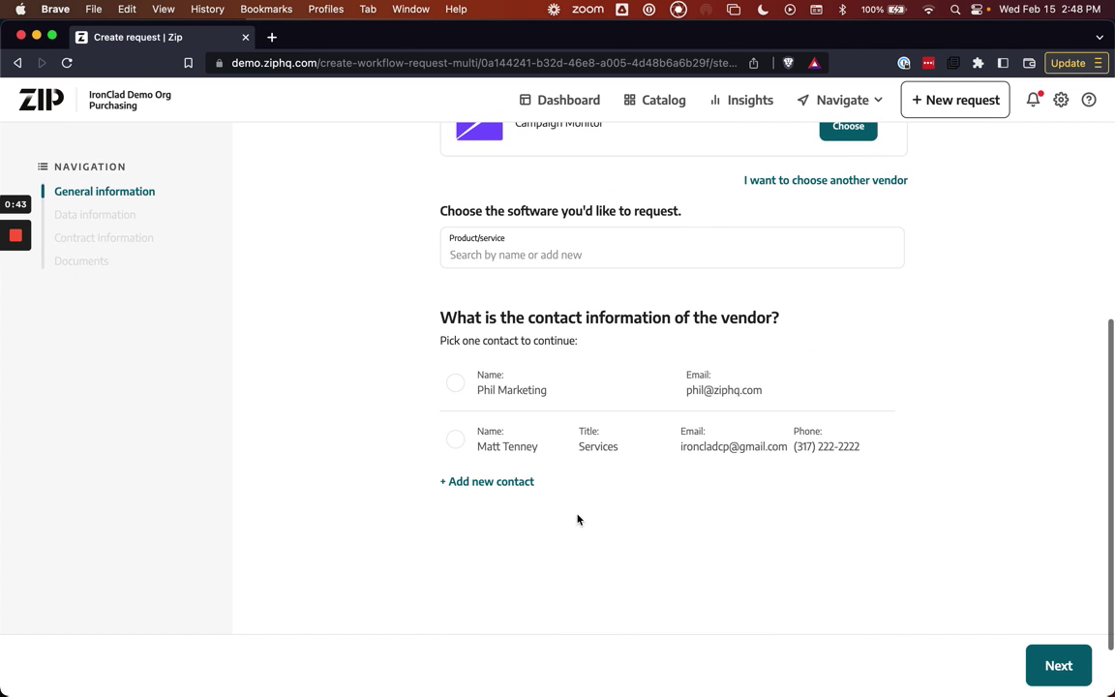
click(456, 441)
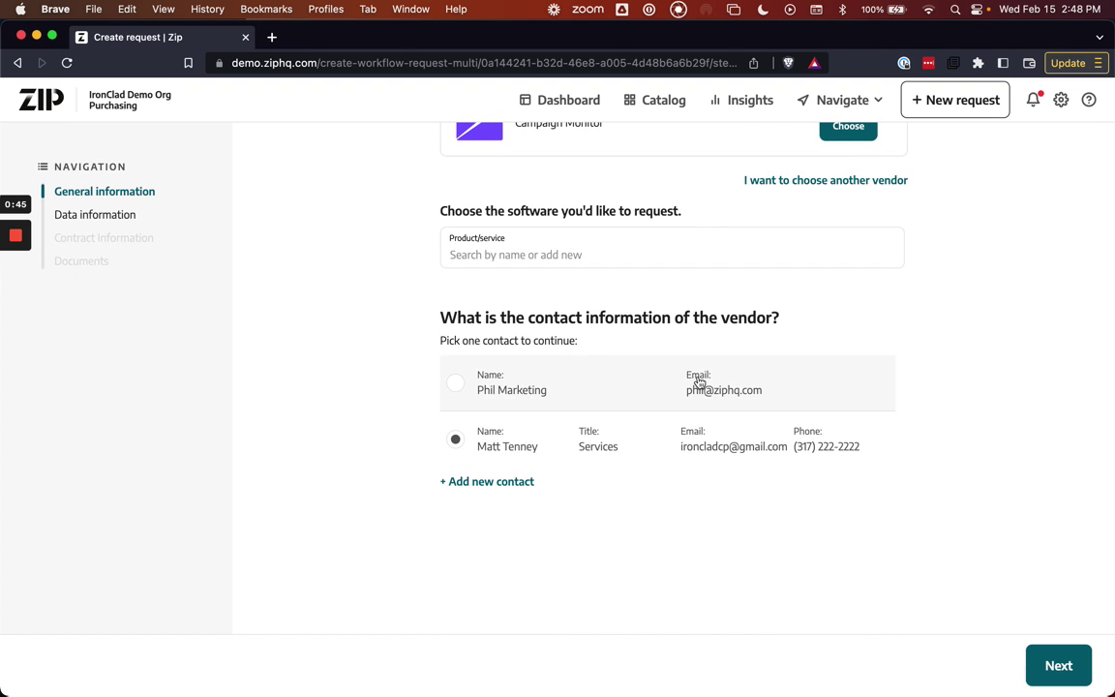
click(536, 259)
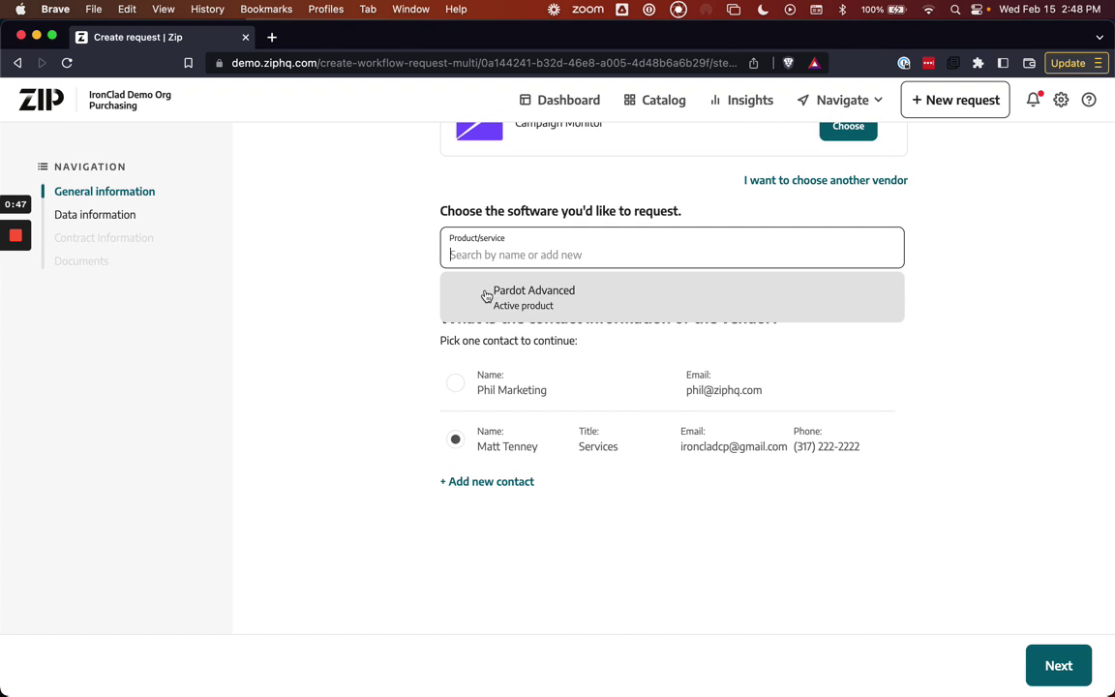
click(479, 291)
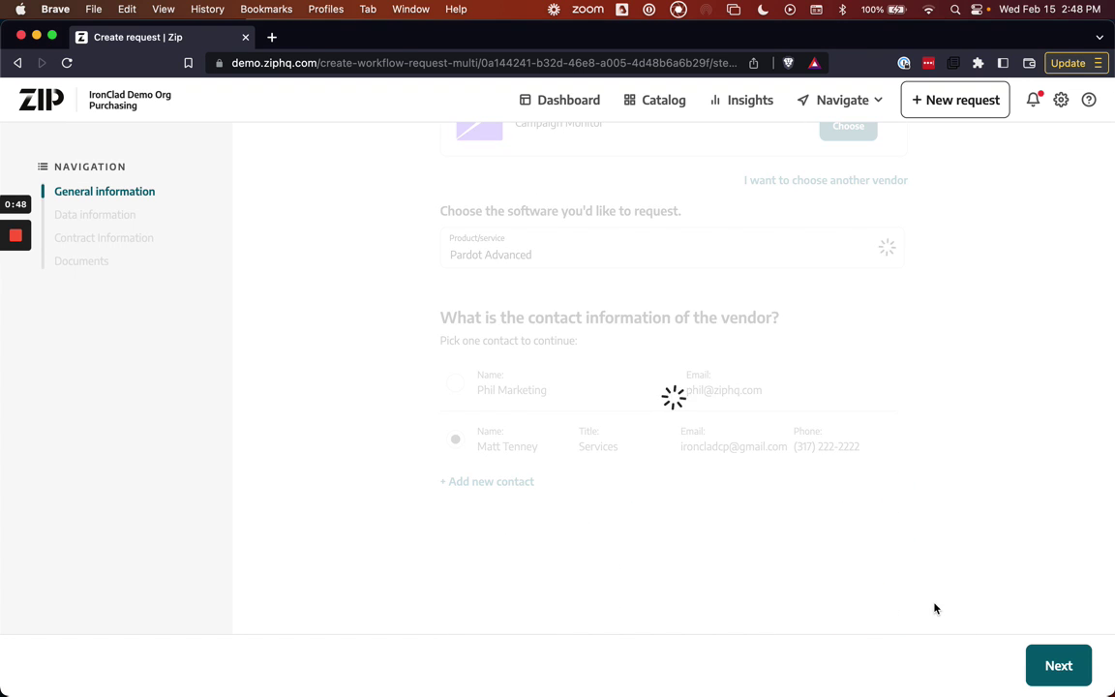
- Answer No to the confidential data access question
click(1055, 665)
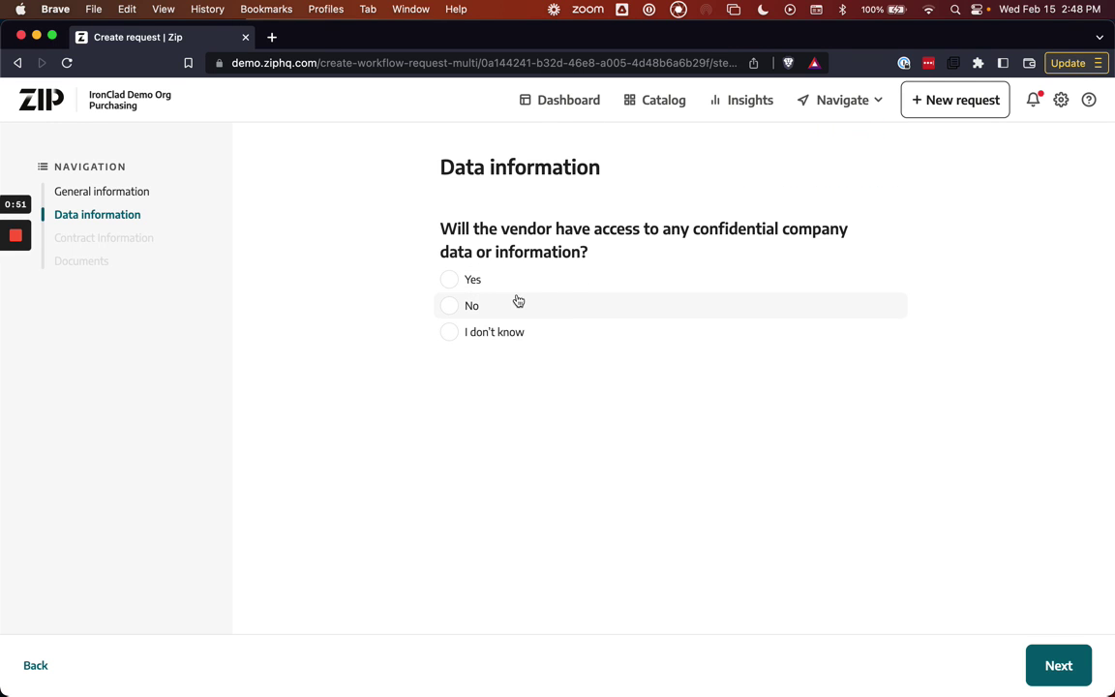
click(515, 306)
click(1061, 666)
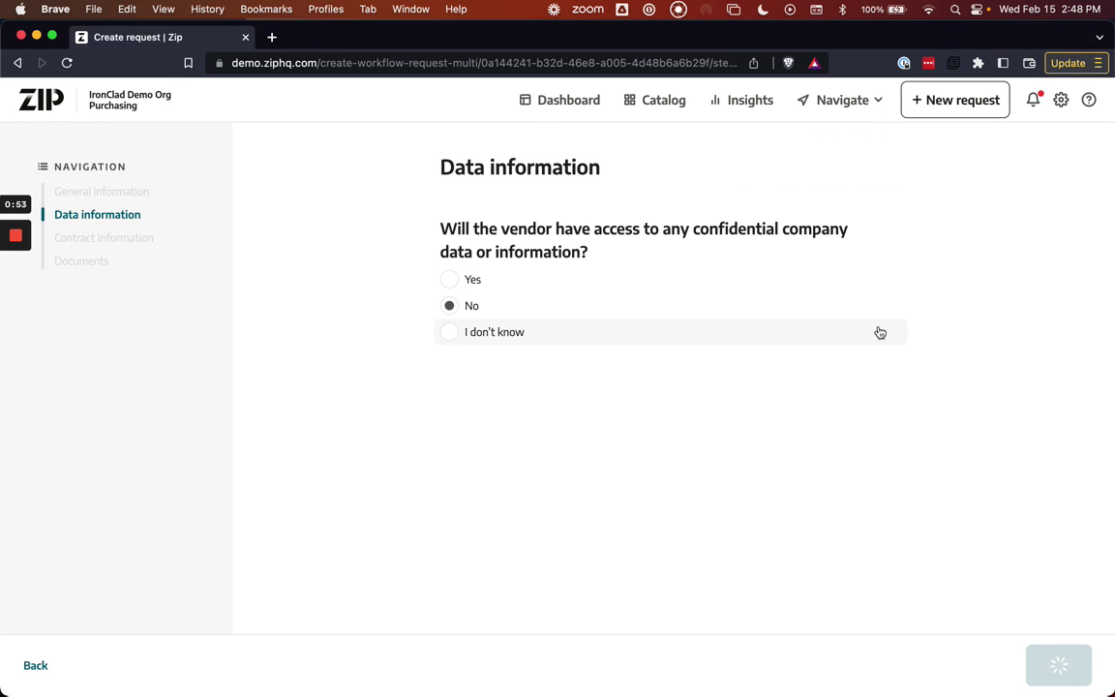
- Set department to Marketing, budget to 20000, and mark it a long-term engagement
click(529, 279)
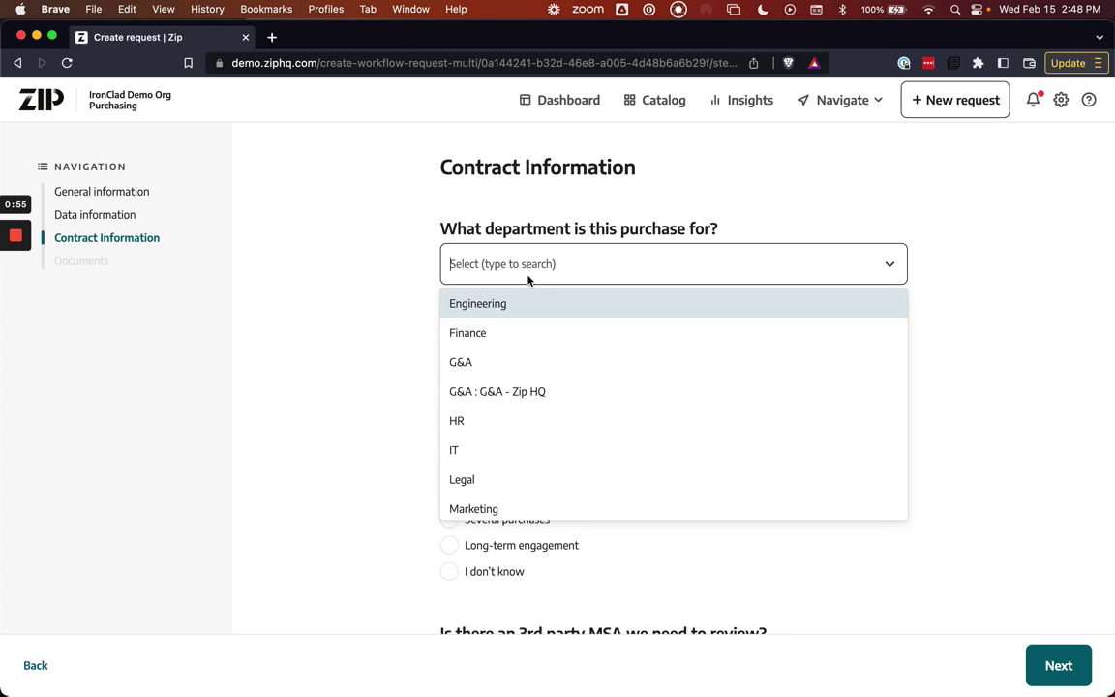
click(493, 508)
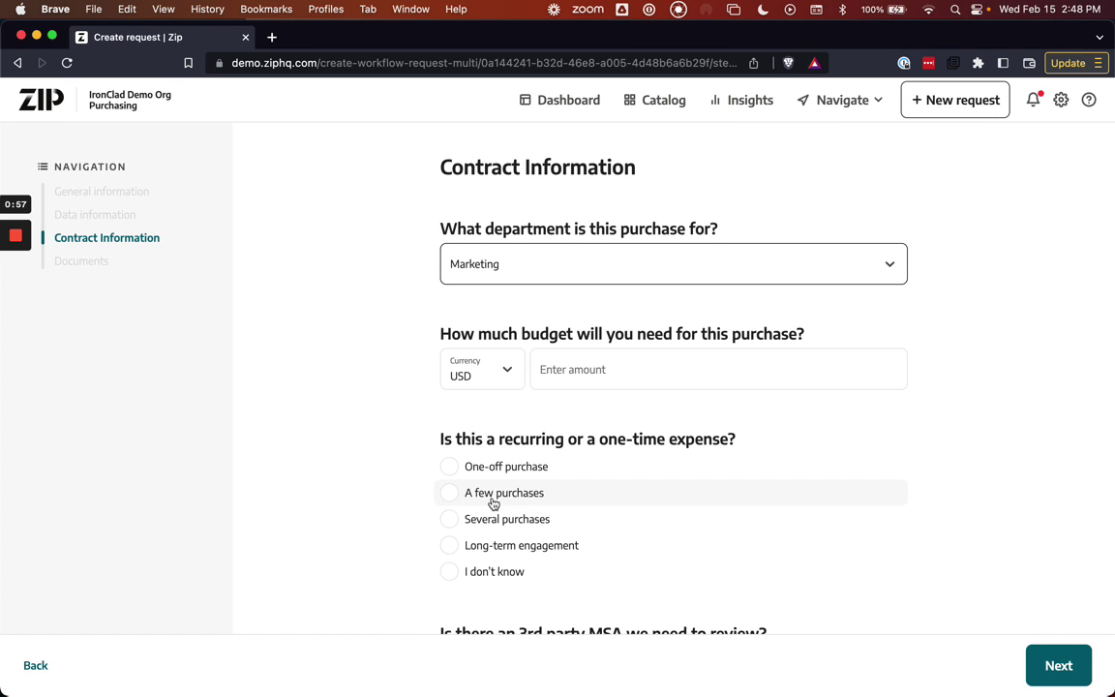
click(575, 378)
text(20000)
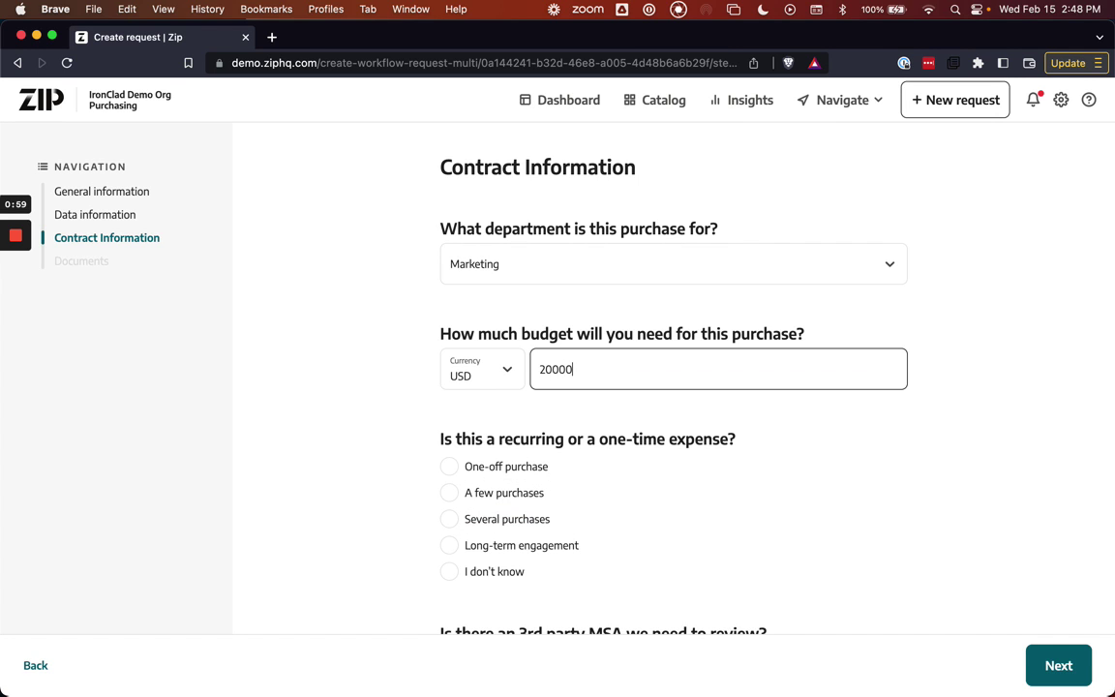
click(493, 542)
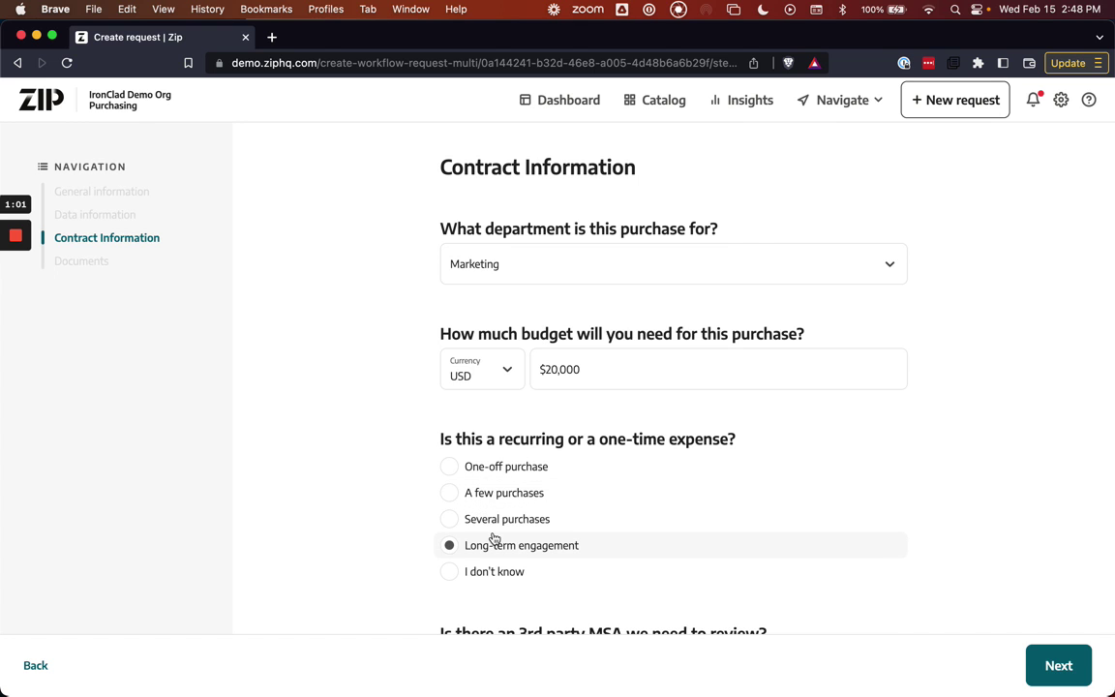
- Answer Yes to the third-party MSA question and set the start date to 03/07/2023
scroll(493, 538, down, 3)
scroll(494, 538, down, 2)
click(451, 399)
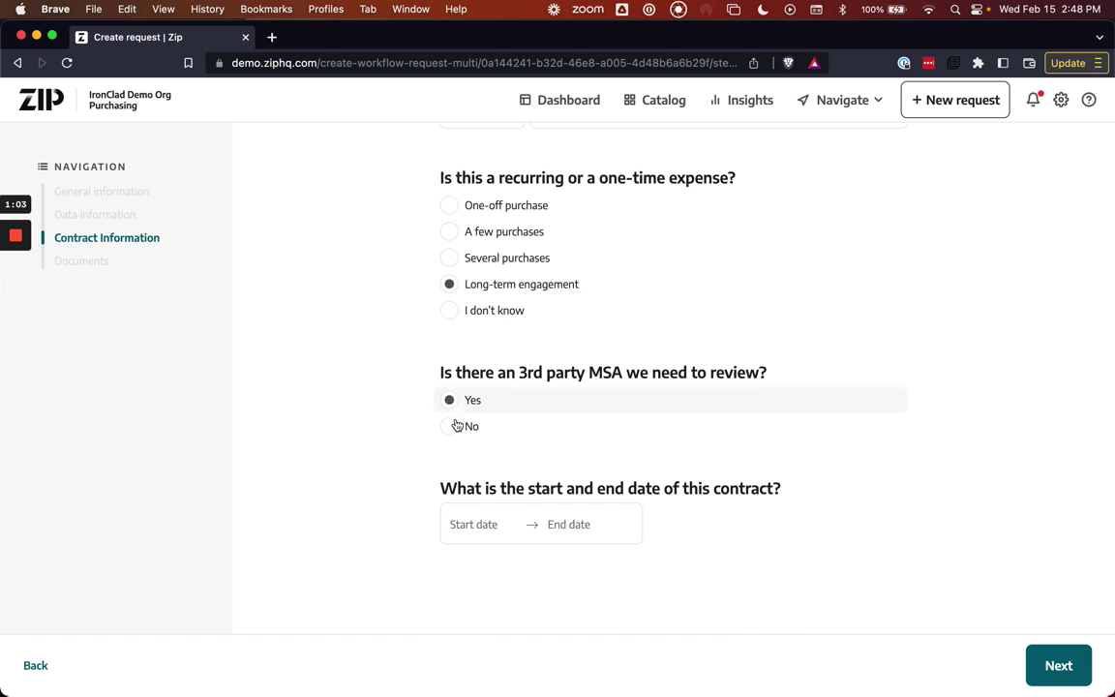
click(492, 524)
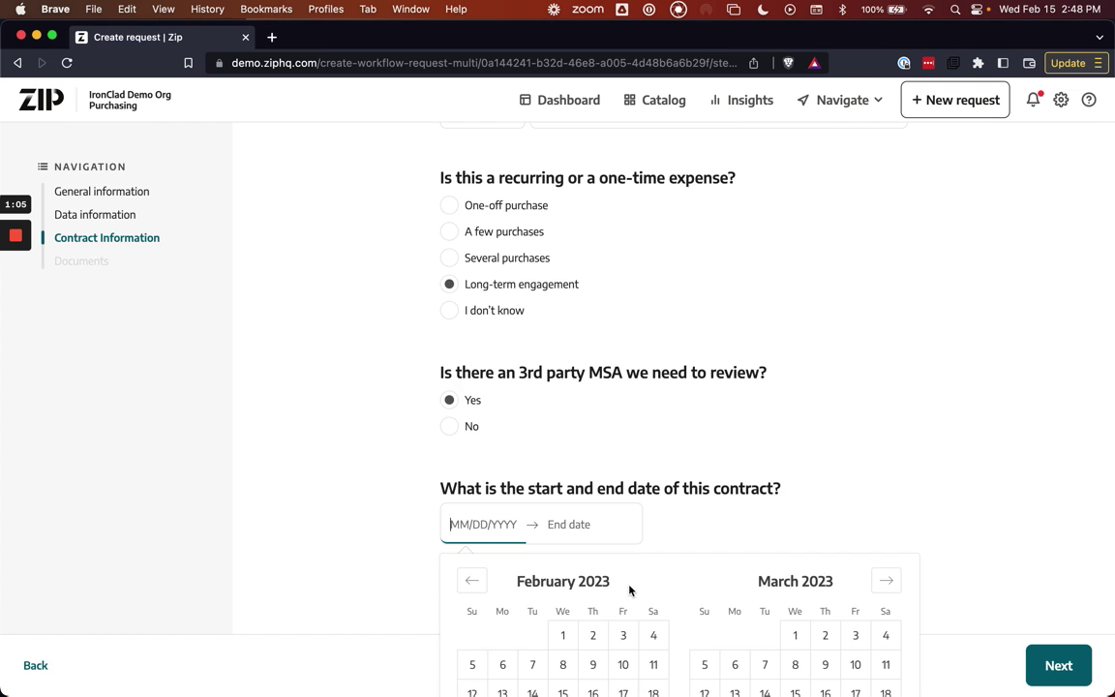
scroll(677, 562, down, 3)
click(765, 664)
- Set end date 03/31/2023, attach 'Master Services Agreement with Pardot.docx', and submit the request
click(856, 617)
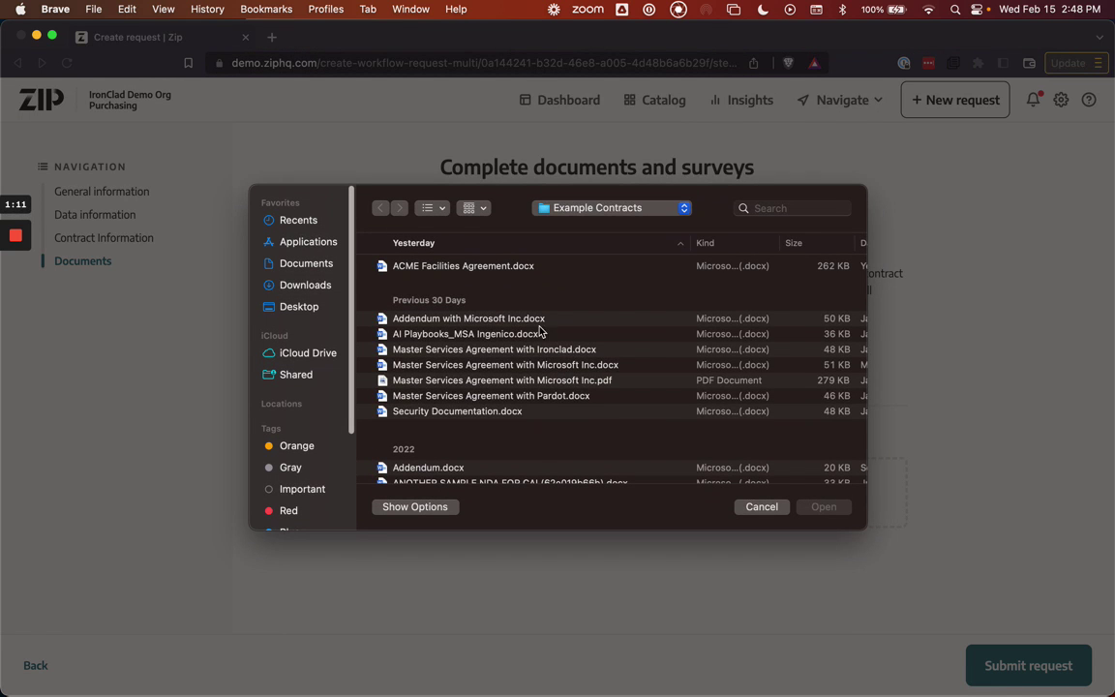
double_click(545, 384)
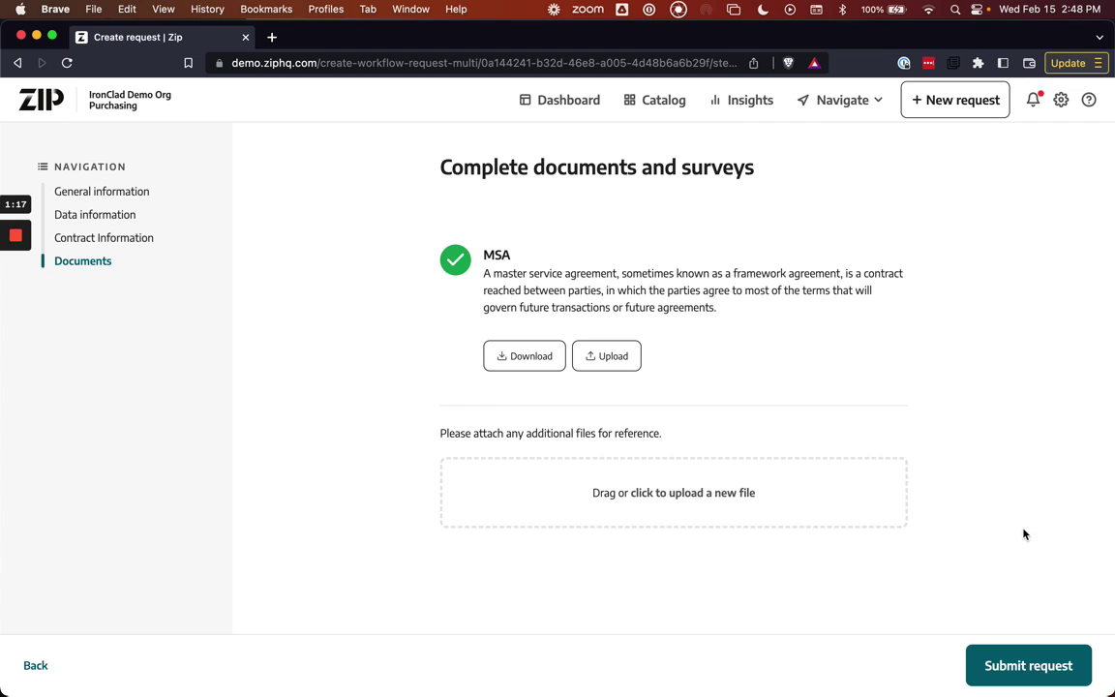
click(1029, 664)
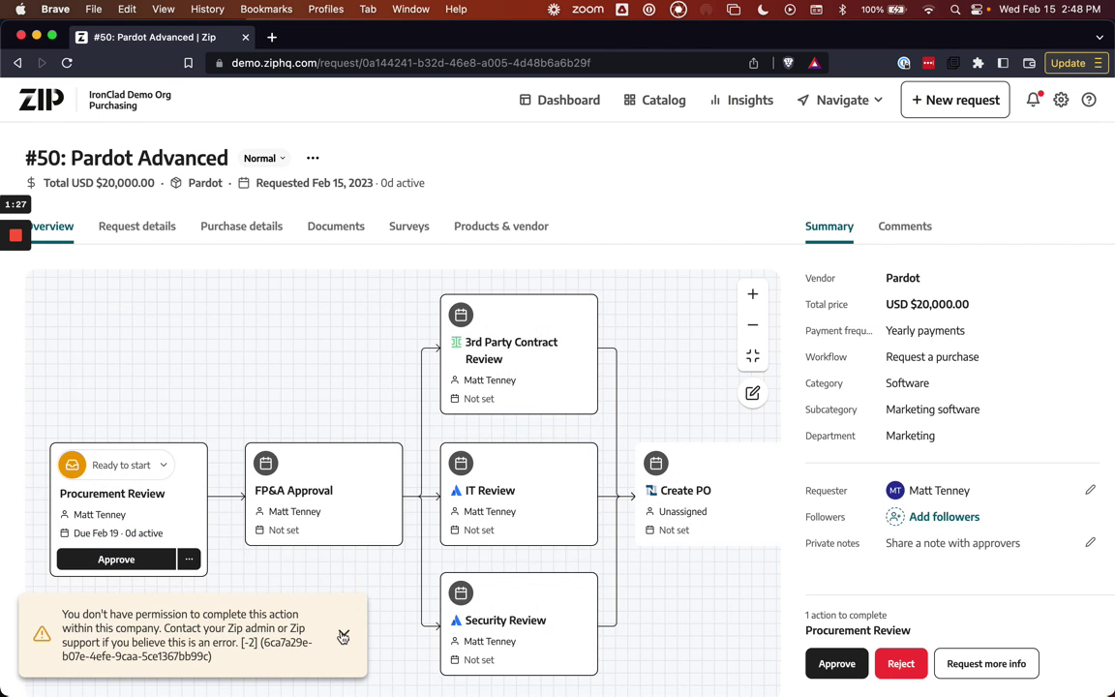
- Dismiss the permission error, then approve Procurement Review and FP&A Approval
click(343, 635)
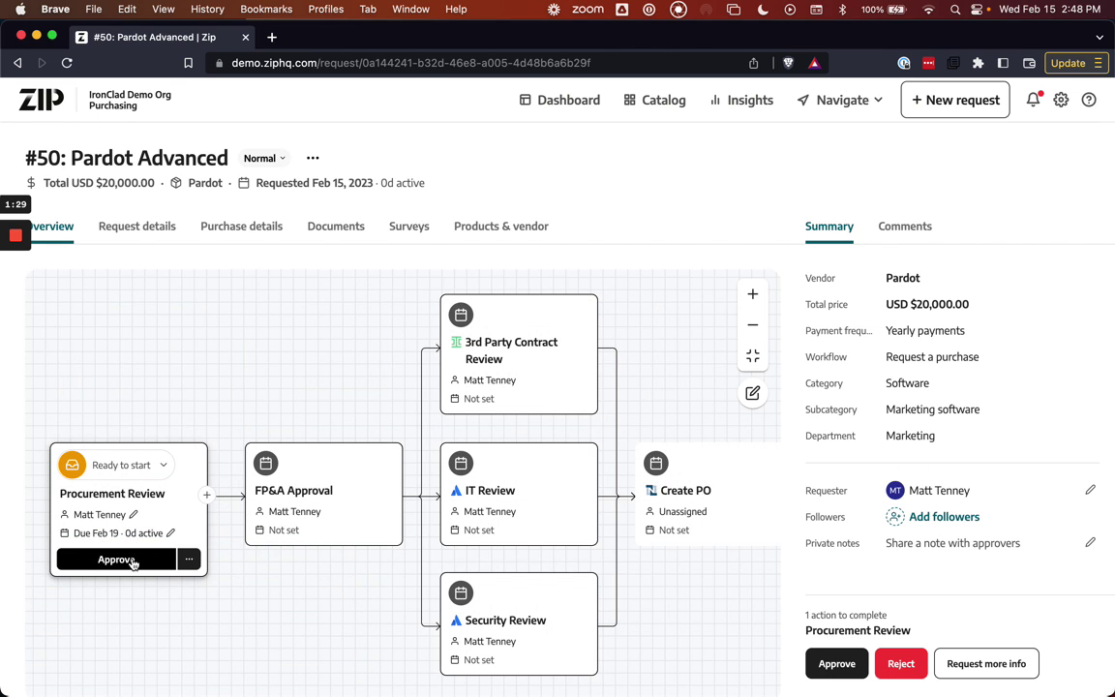
click(132, 563)
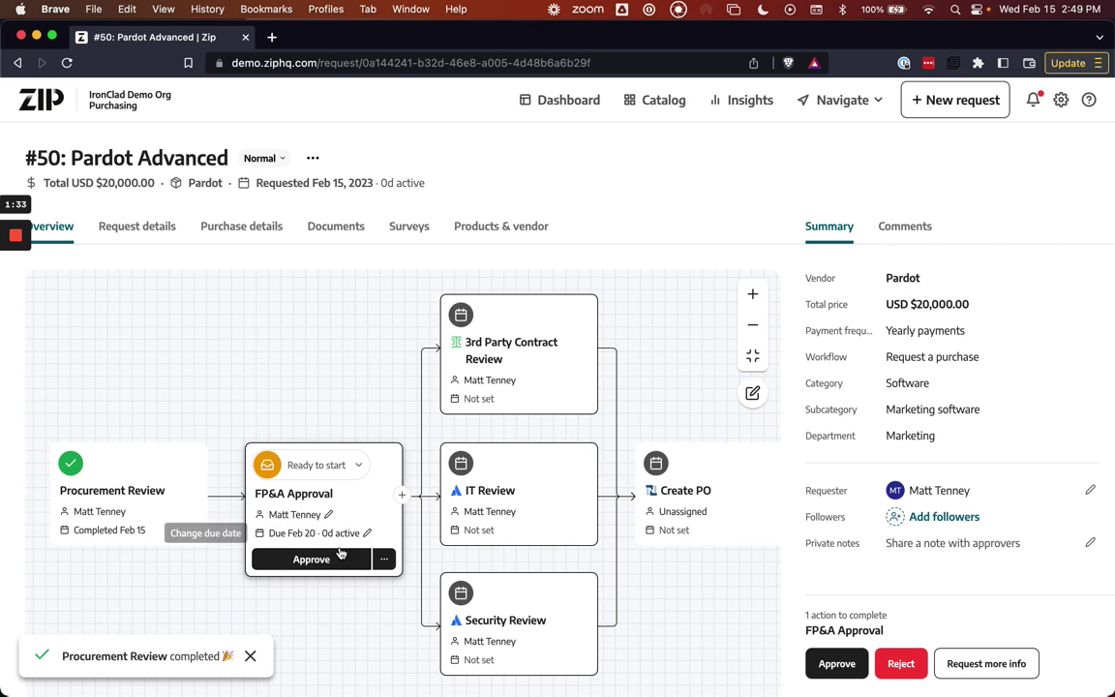
click(336, 558)
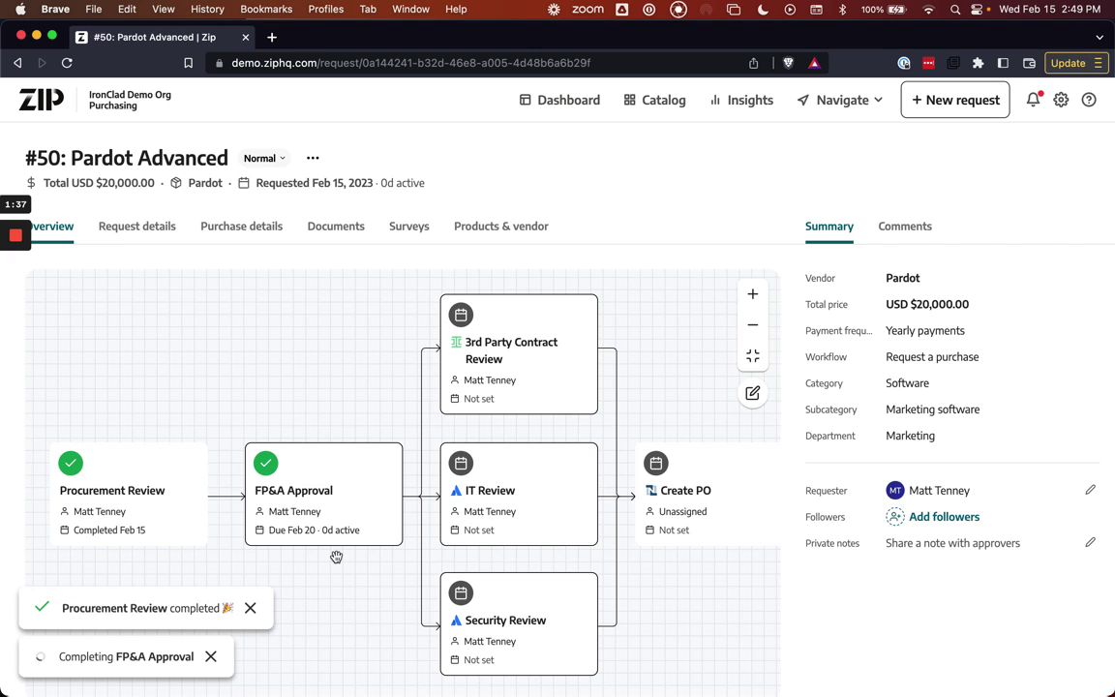
- Attach V1 Master Services Agreement with Pardot.docx to the contract review and create the Ironclad record
click(492, 362)
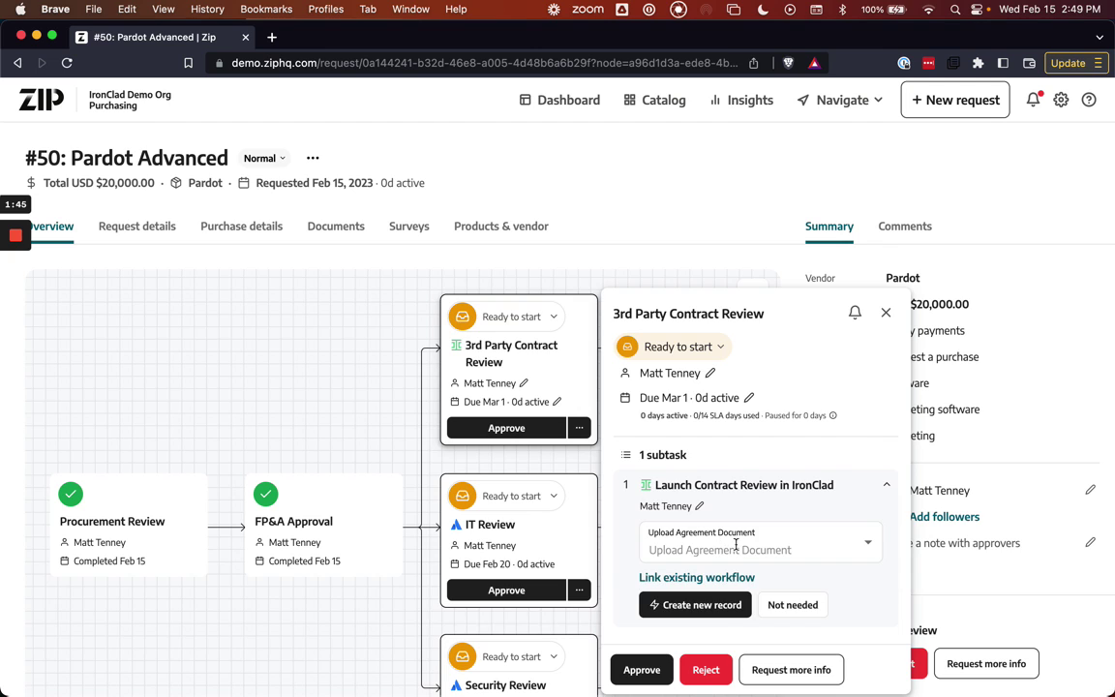
click(736, 545)
click(728, 584)
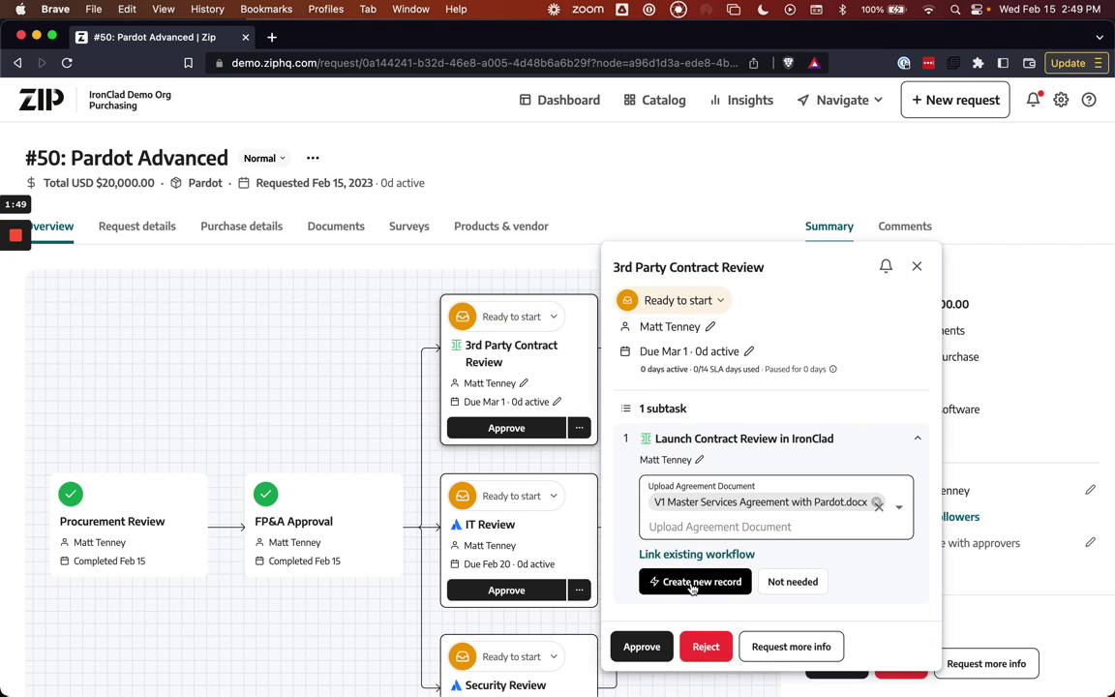
click(691, 585)
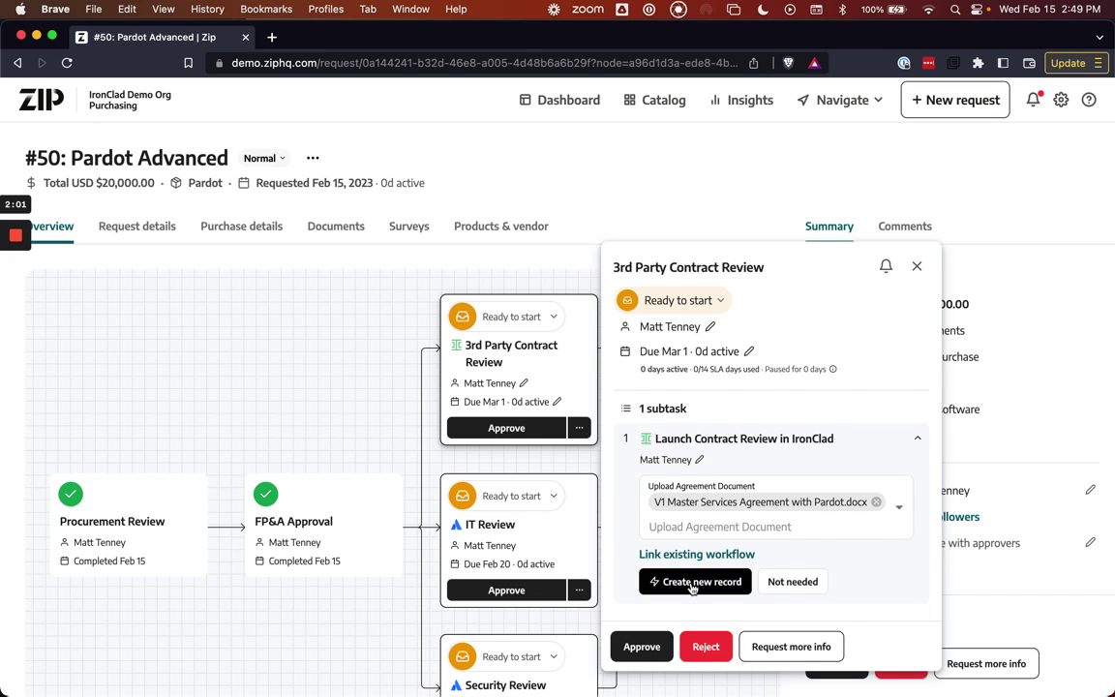
click(159, 296)
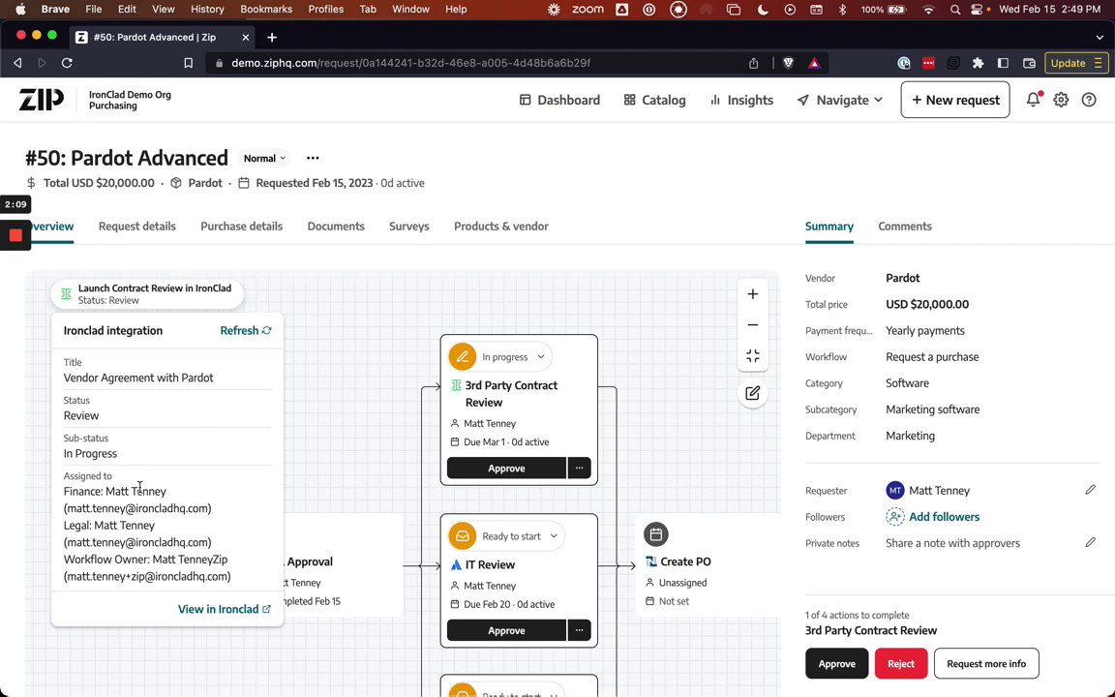
click(342, 407)
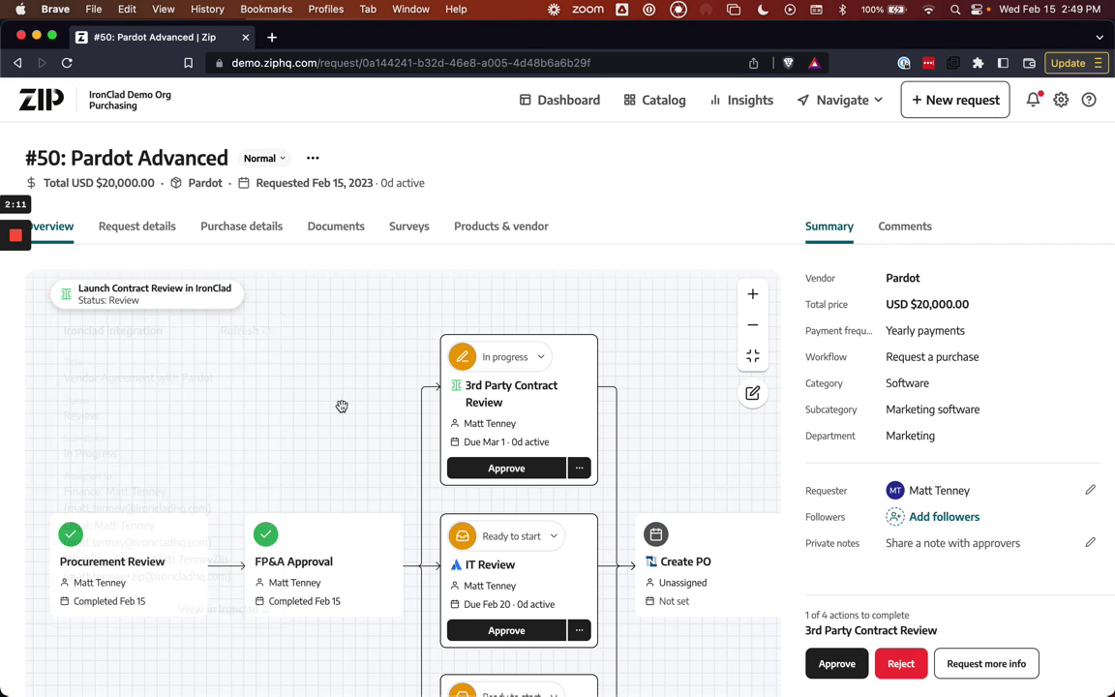
- Open the 'Vendor Agreement with Pardot' workflow in Ironclad from the 3rd Party Contract Review
click(484, 397)
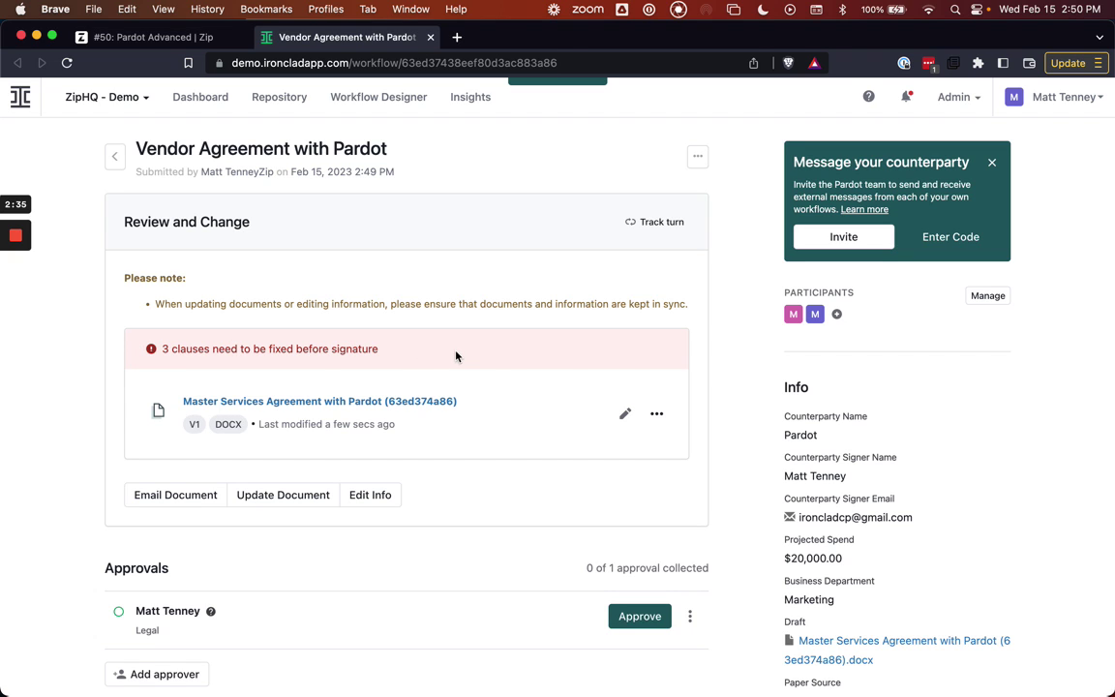
- Open the MSA editor and inspect the Governing Law, Non-Solicitation and Payment Terms playbook flags
click(626, 413)
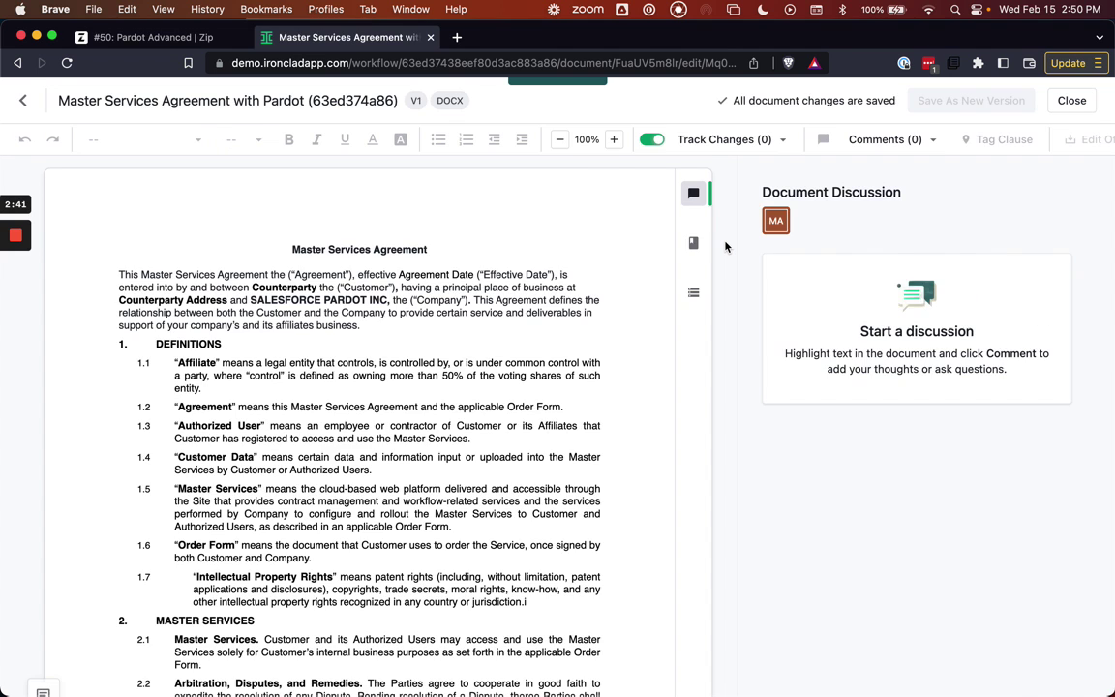
click(694, 243)
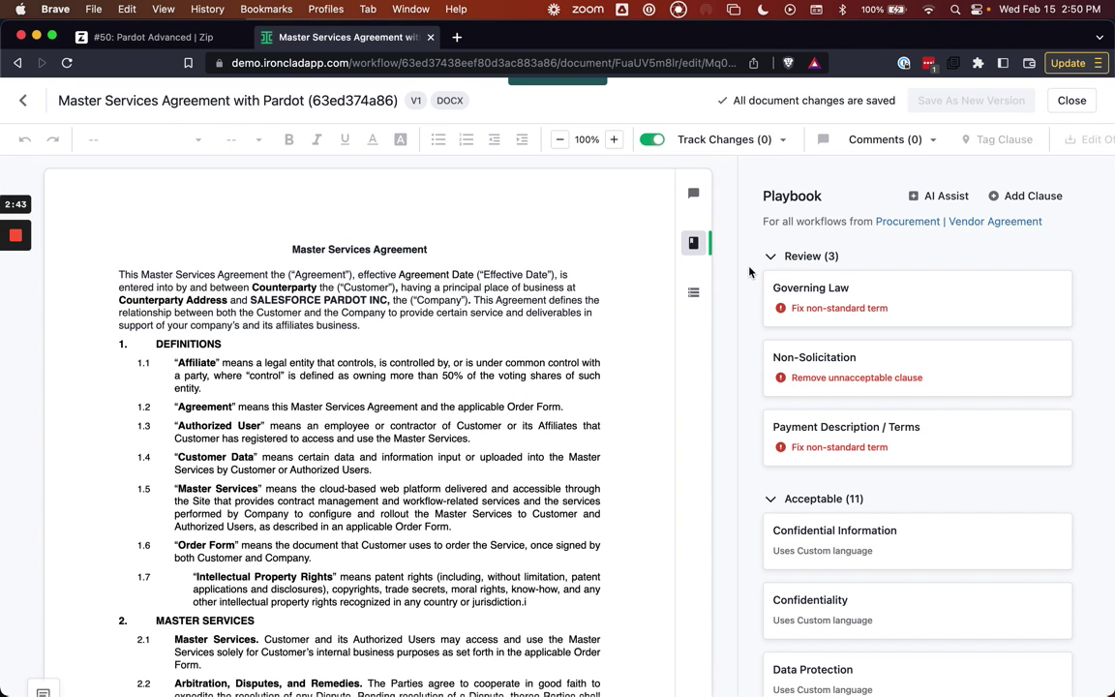
scroll(750, 274, down, 2)
scroll(749, 274, up, 2)
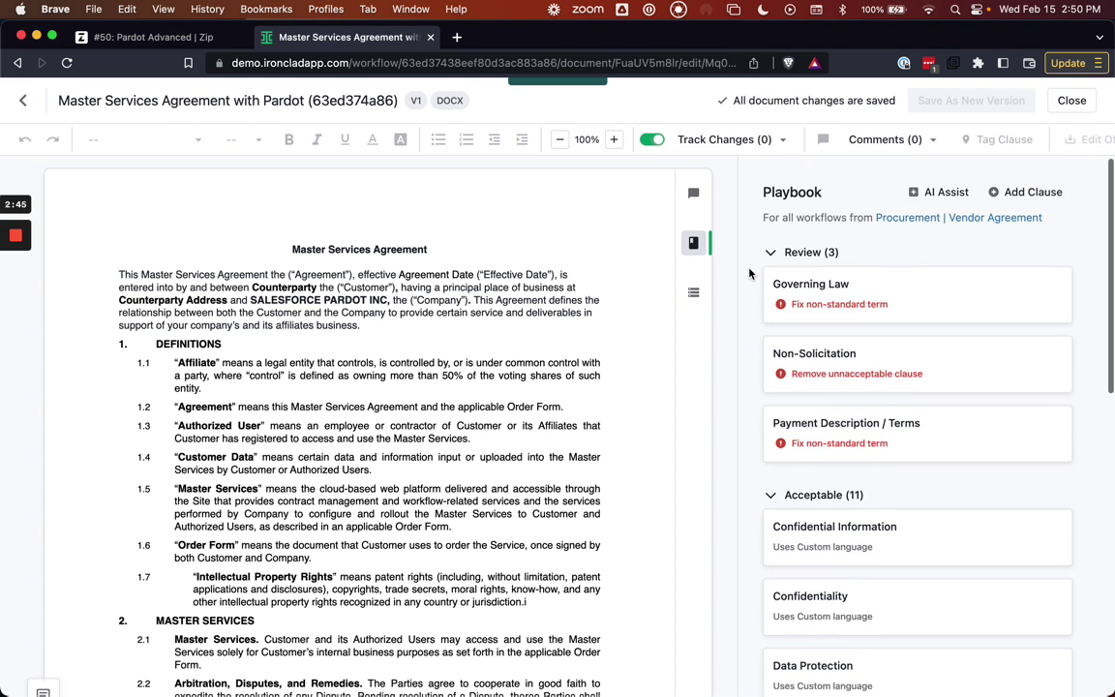
click(839, 293)
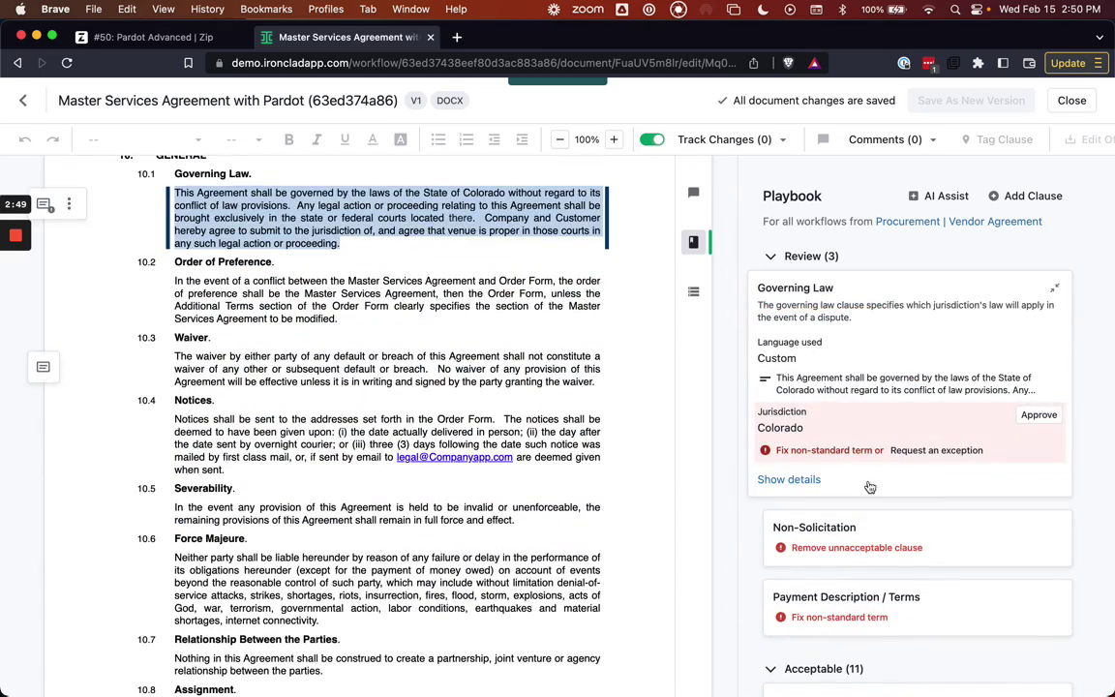
click(879, 525)
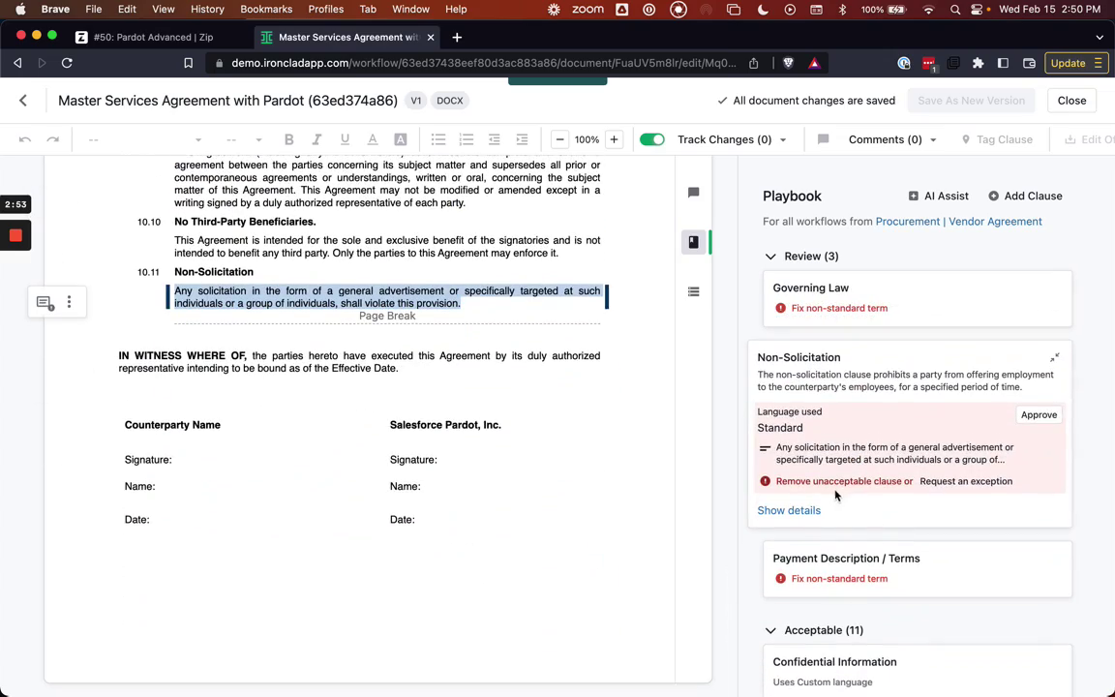
click(907, 563)
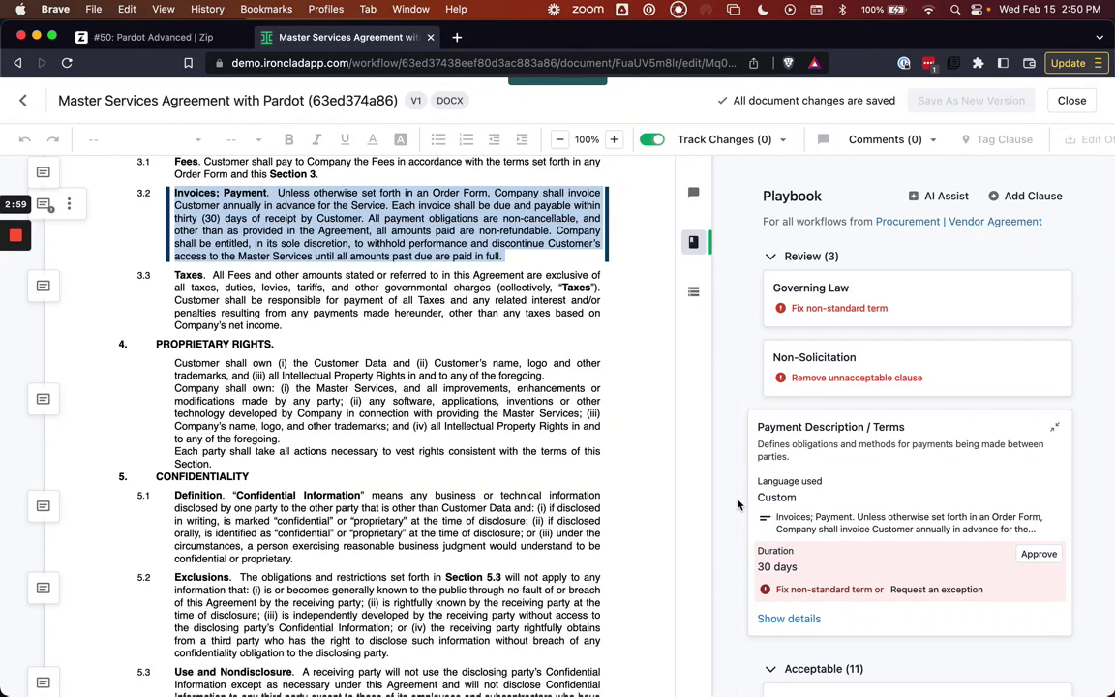
- Apply AI Assist redlines: California governing law, 45-day payment, non-solicitation struck
click(931, 196)
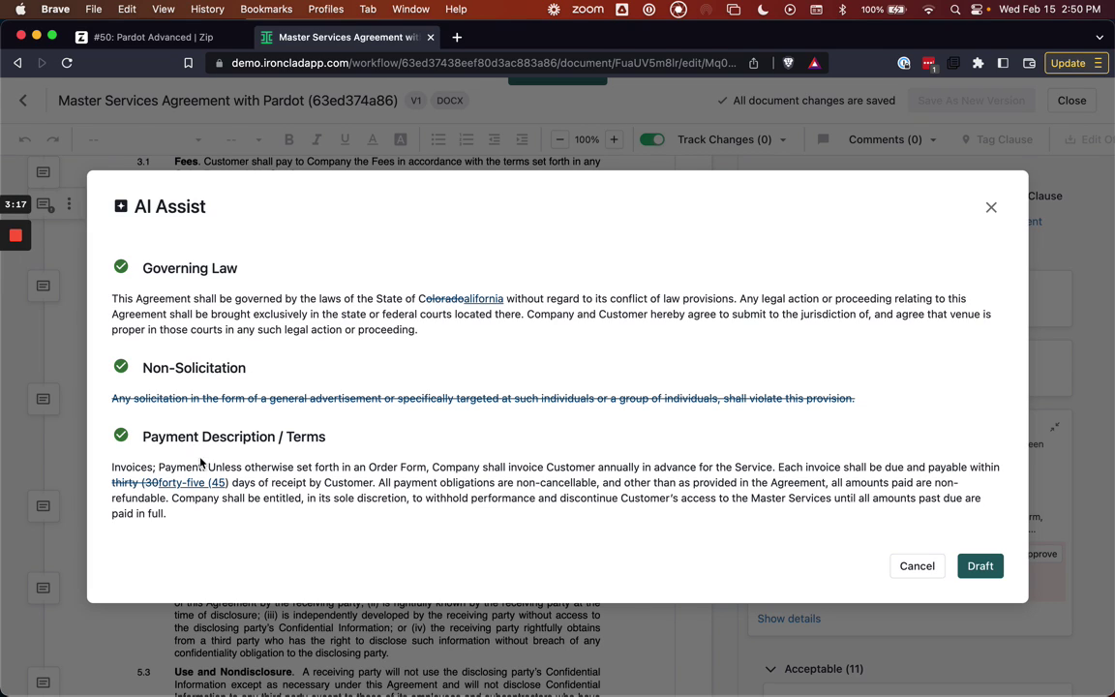
click(980, 572)
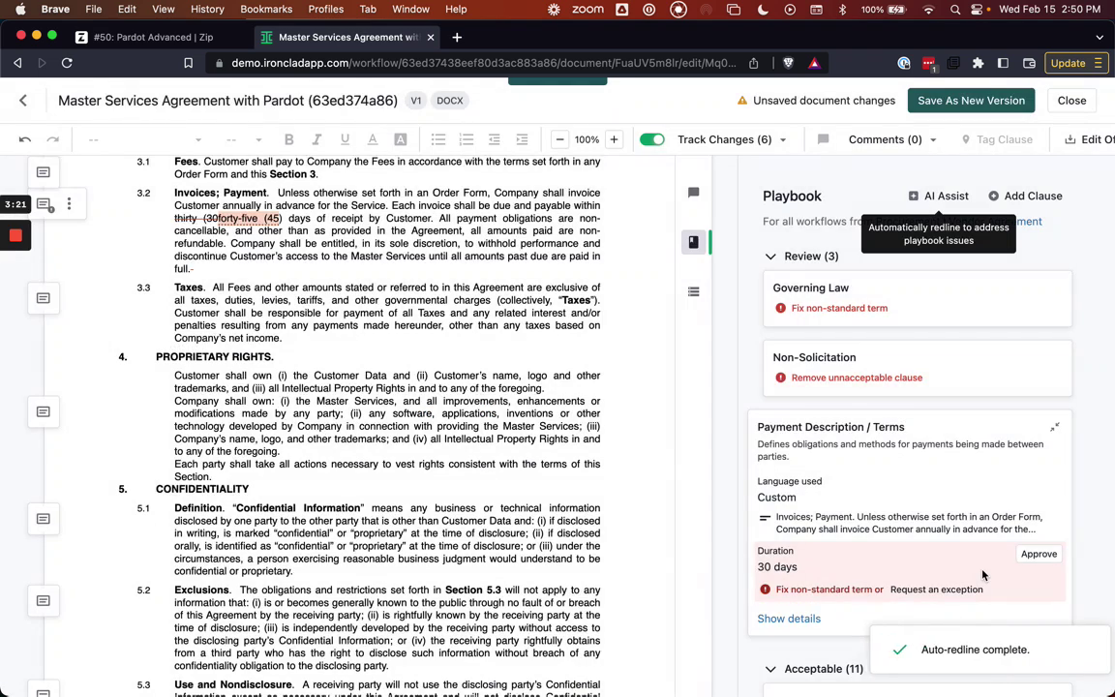
scroll(823, 291, down, 5)
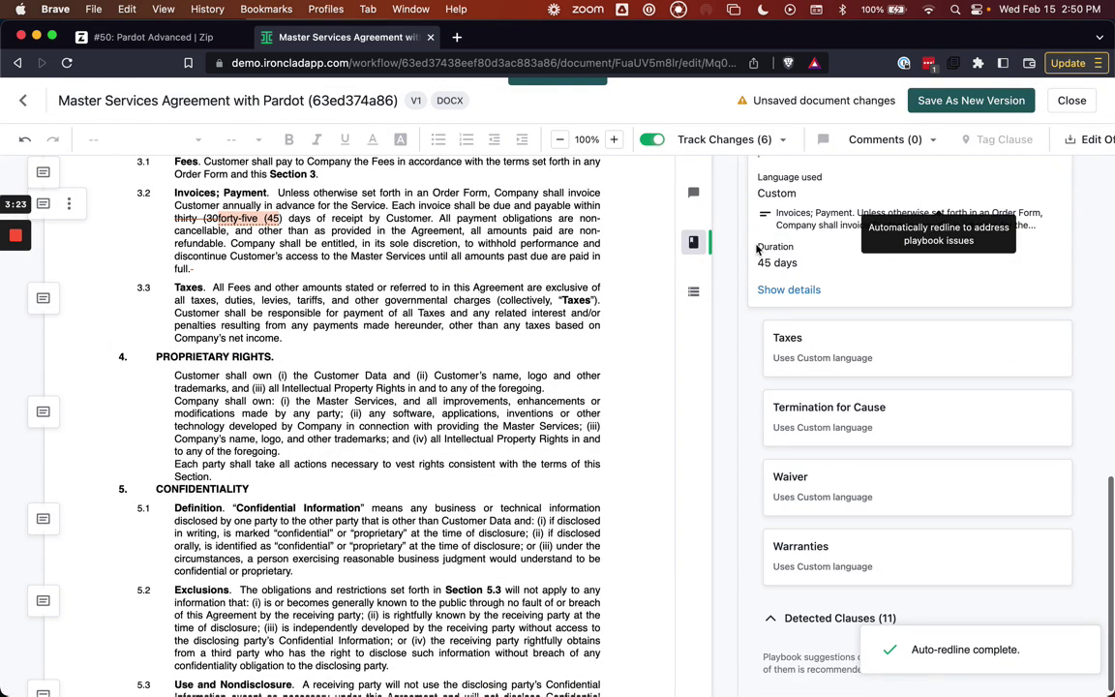
click(693, 241)
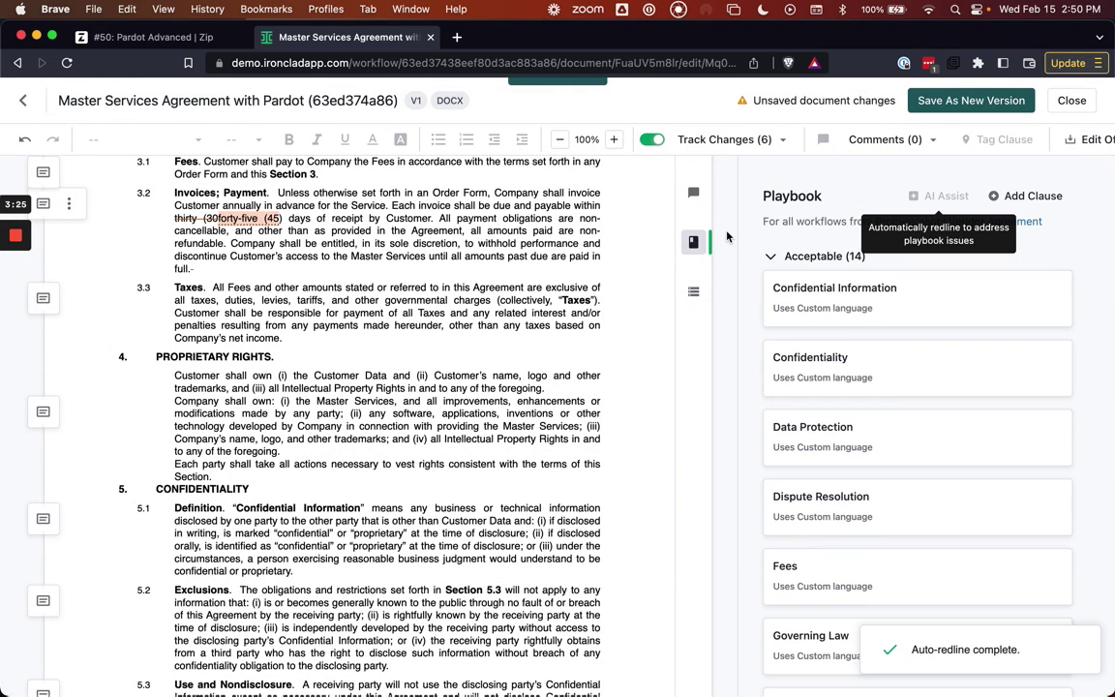
- Save the redlined agreement as version V2 with the comment 'new version'
click(920, 100)
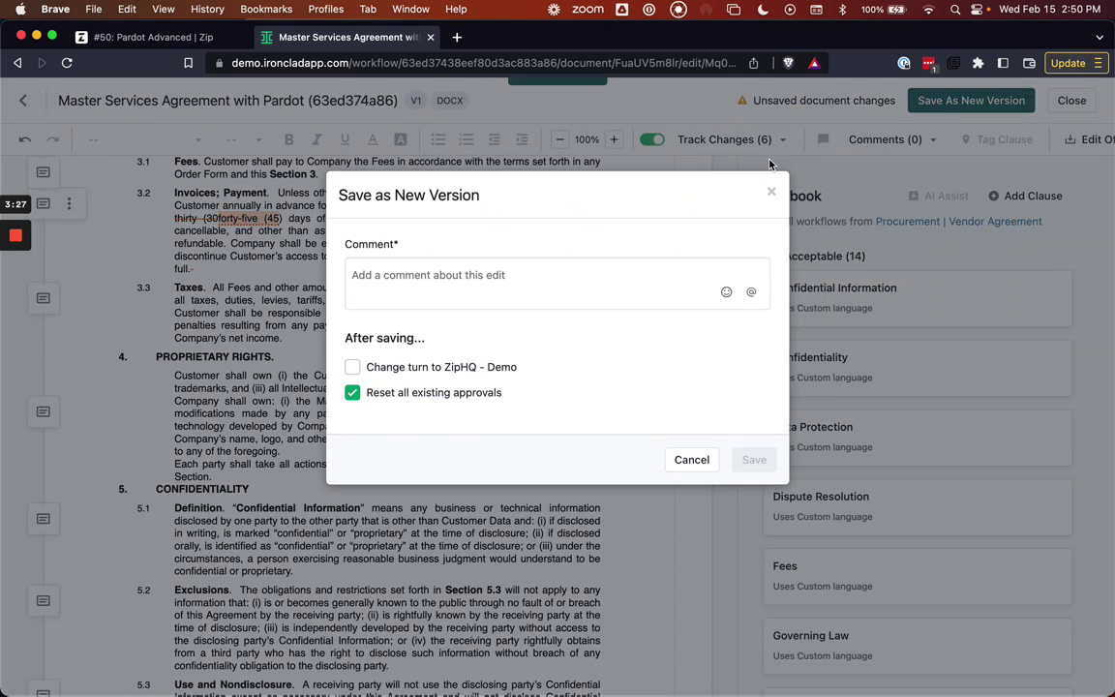
click(565, 282)
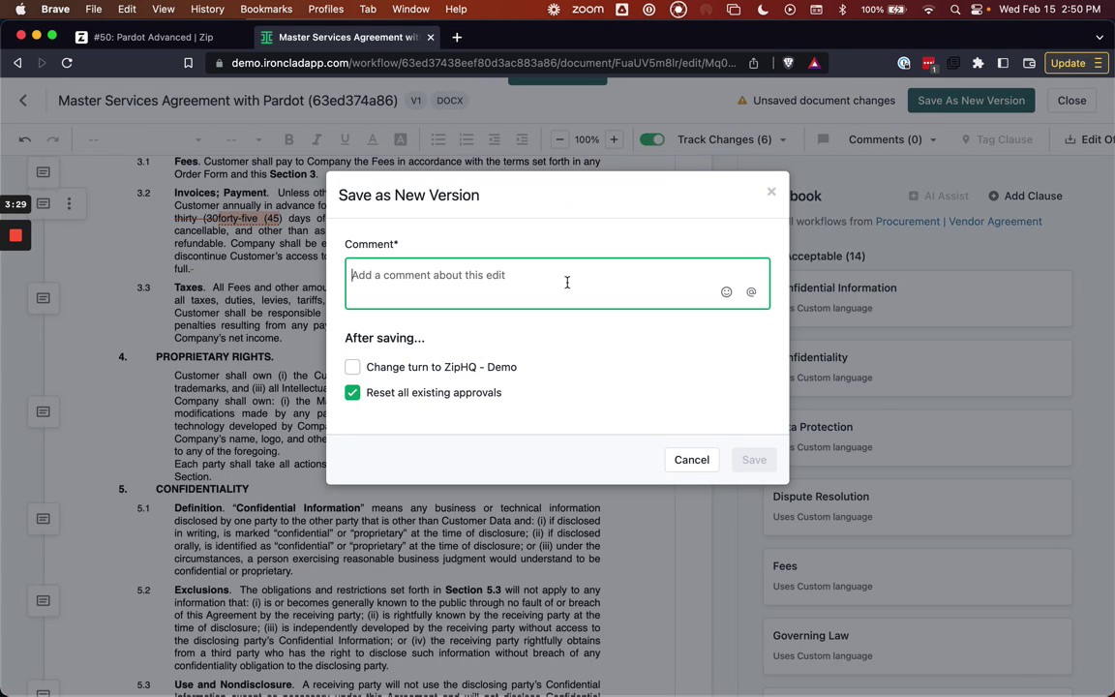
text(new version)
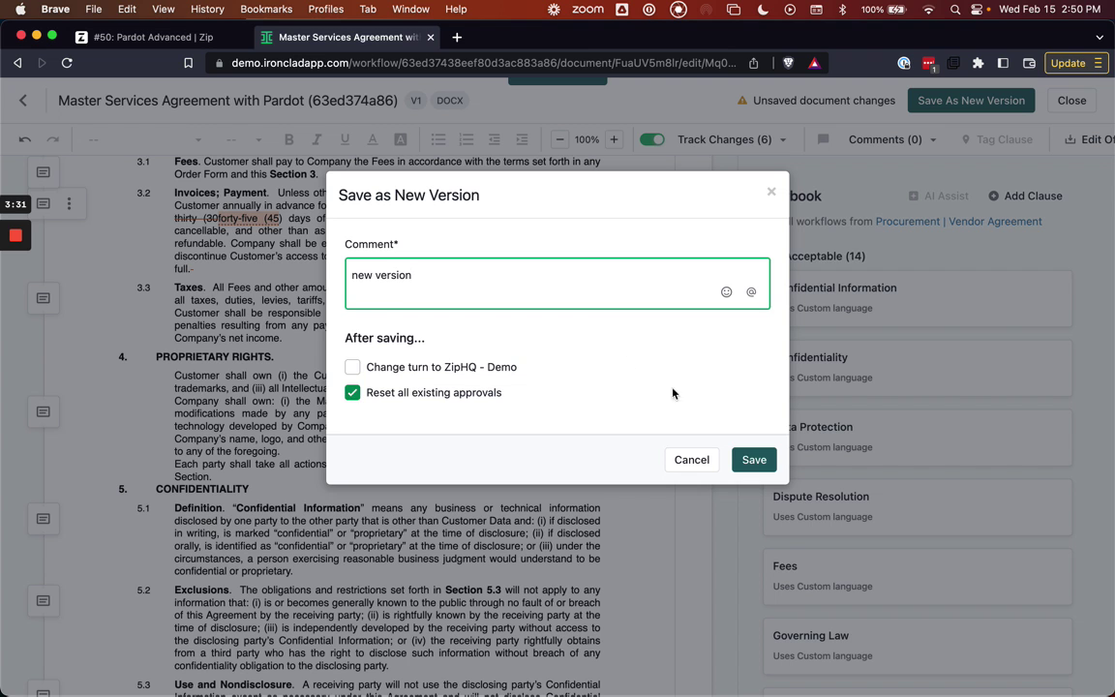
click(753, 459)
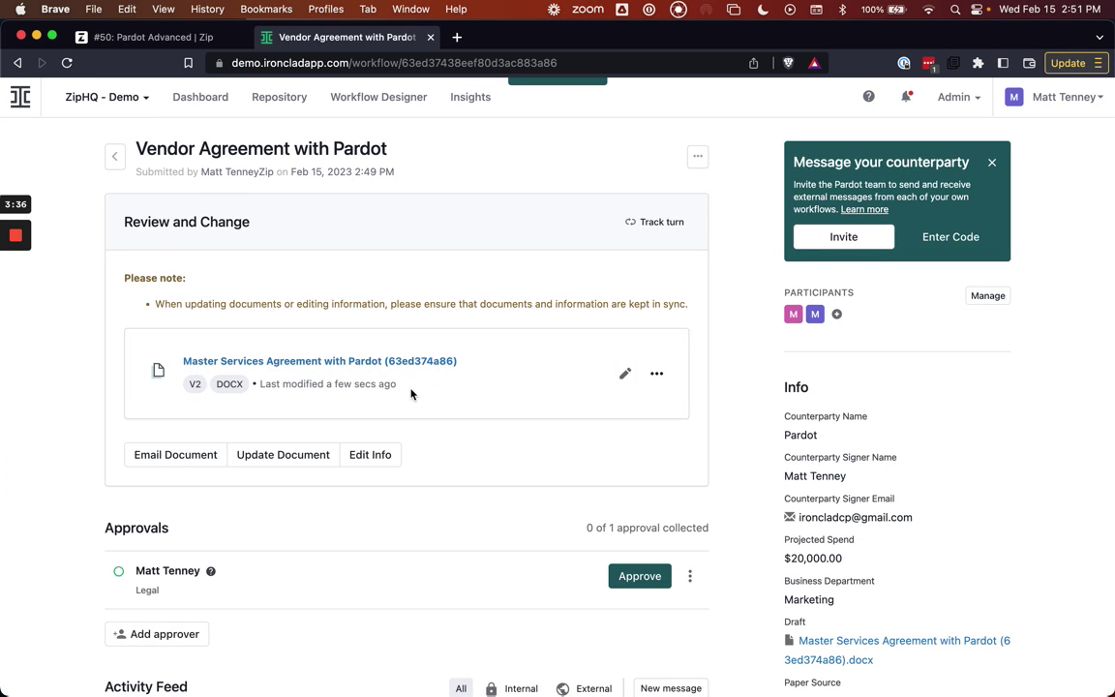
- Begin emailing the agreement to the counterparty address, then discard the email unsent
click(175, 453)
click(450, 281)
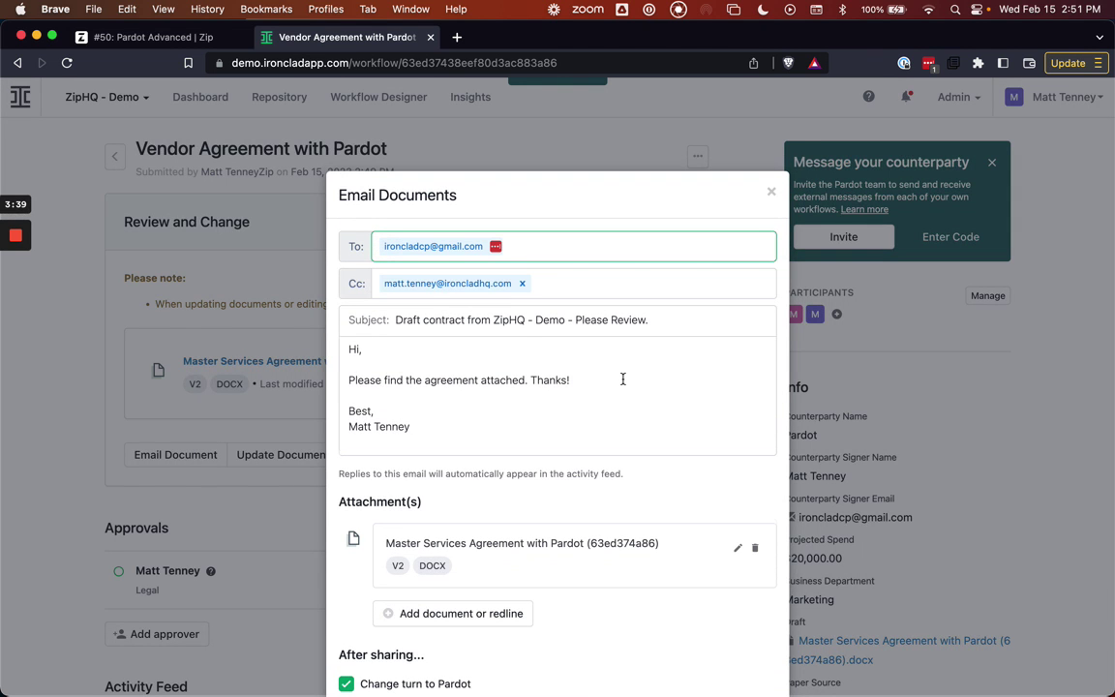
scroll(623, 382, down, 3)
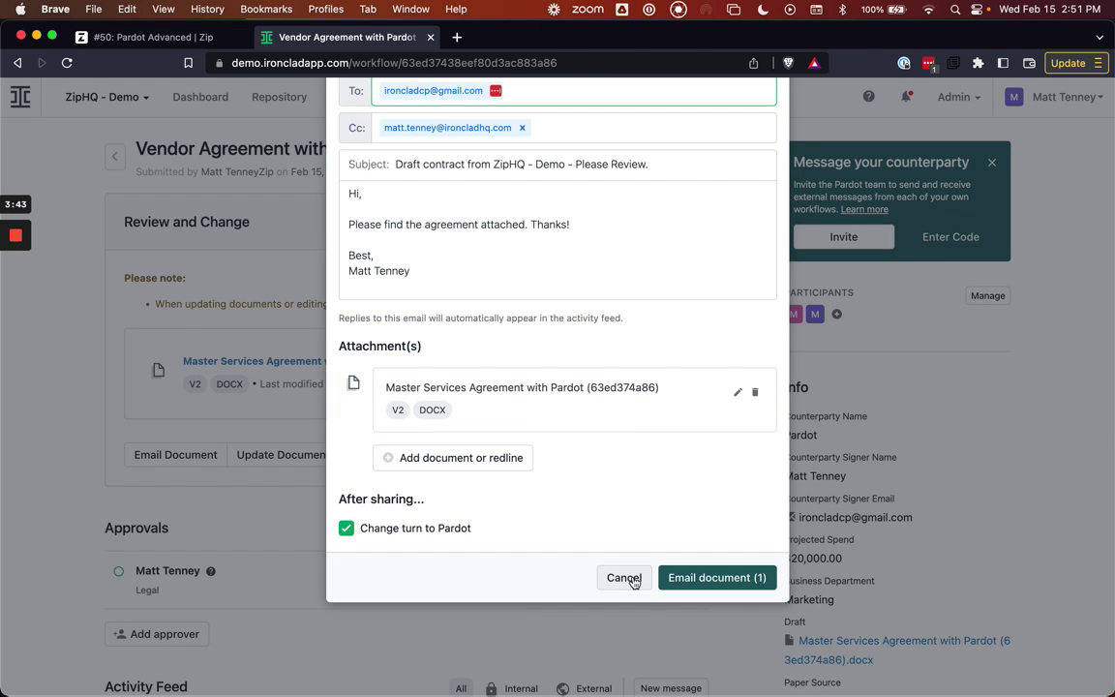
click(627, 578)
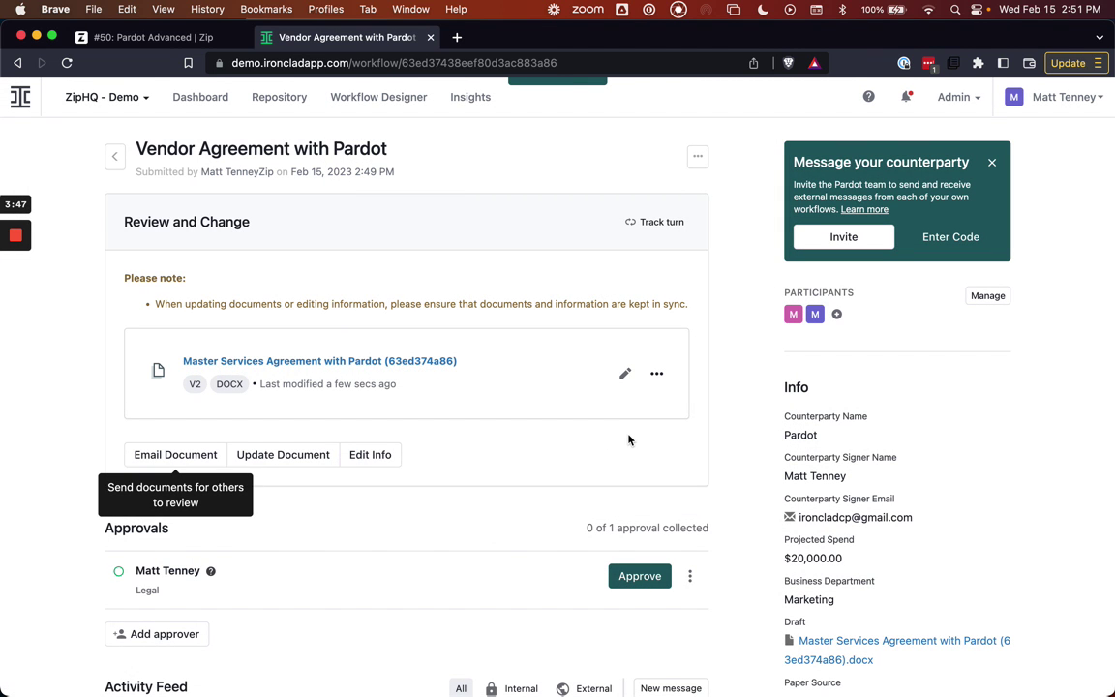
- Approve the agreement review and assign yourself as signature coordinator
click(643, 580)
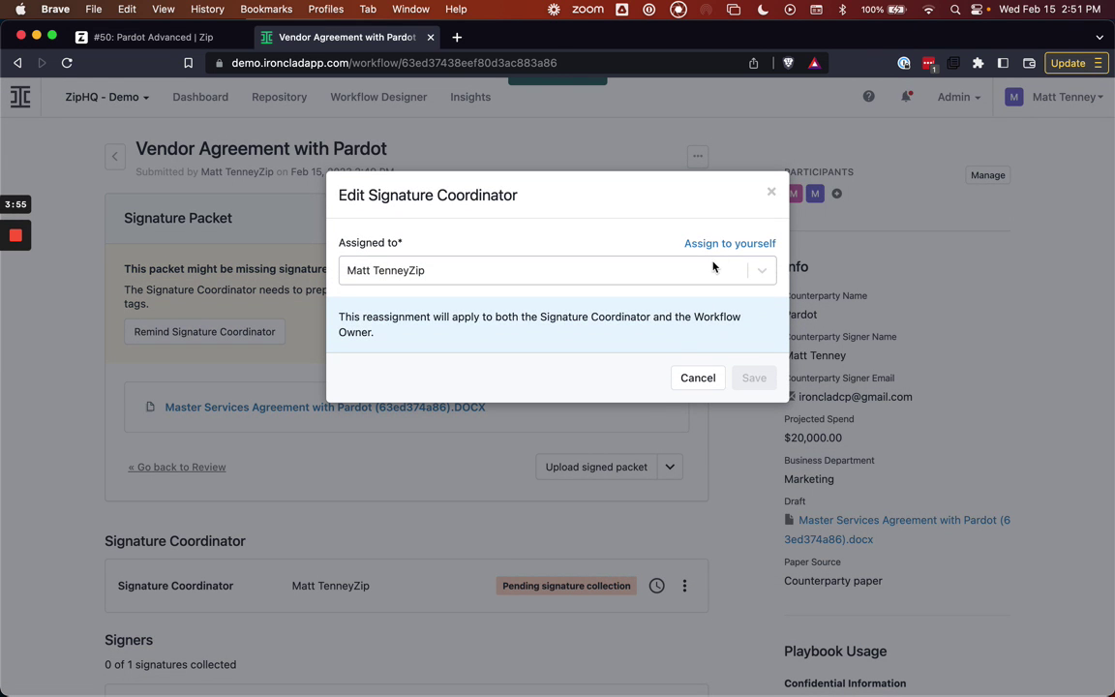
click(716, 243)
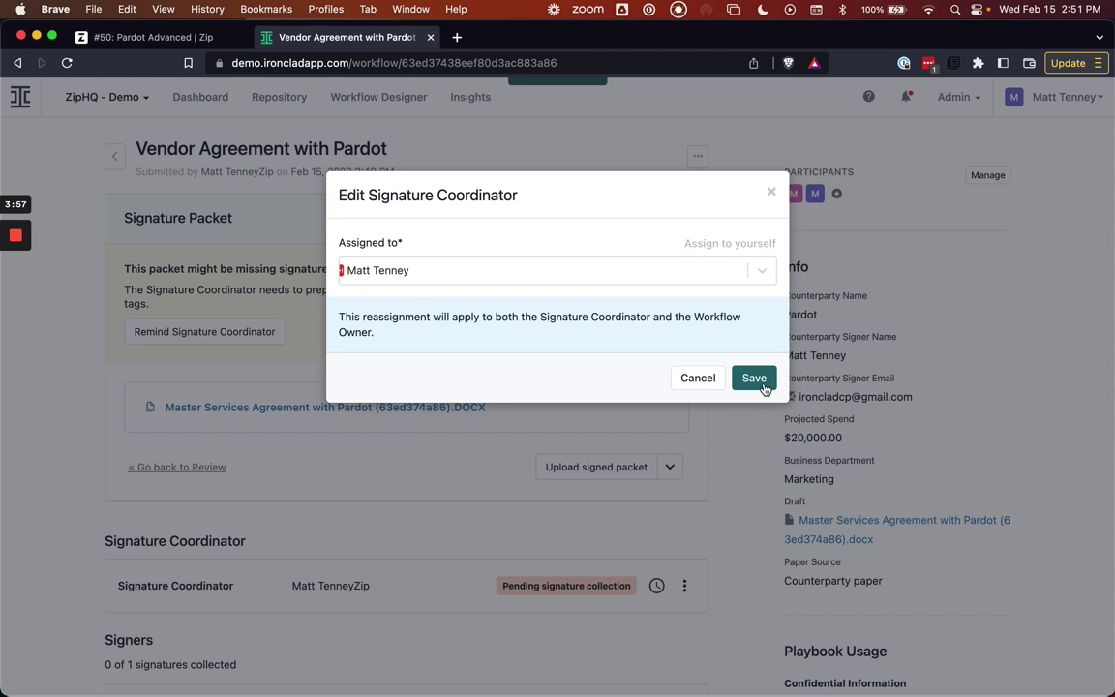
click(754, 379)
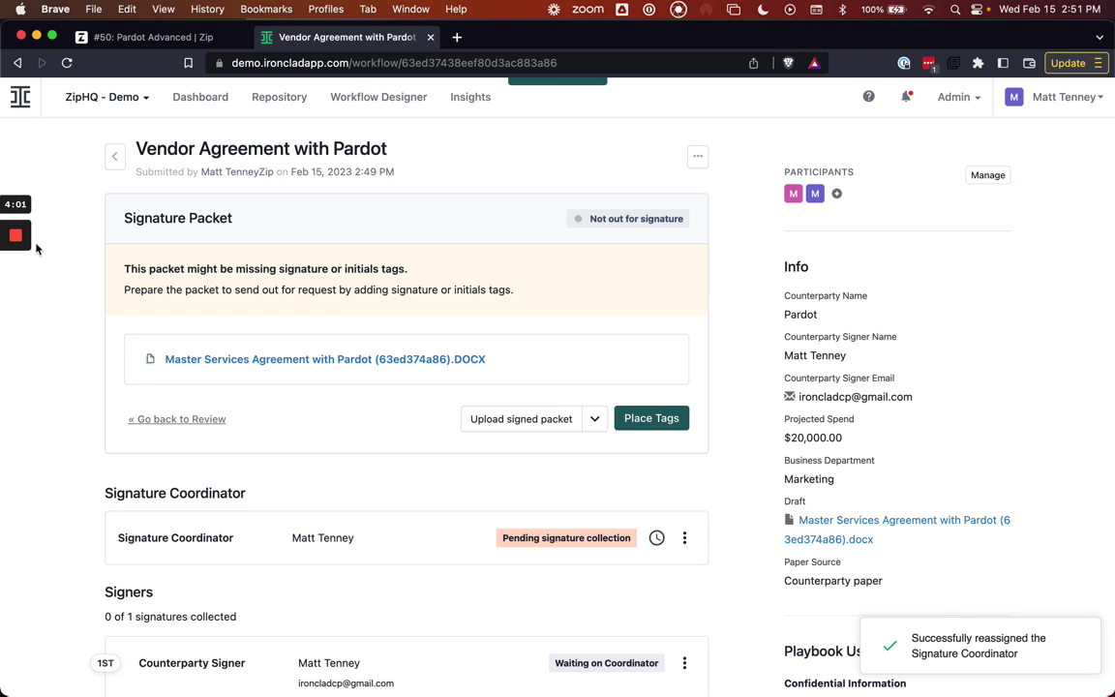
- Refresh the Ironclad sync on Zip request #50 so the contract review status reads Sign
mouse_move(19, 240)
click(16, 298)
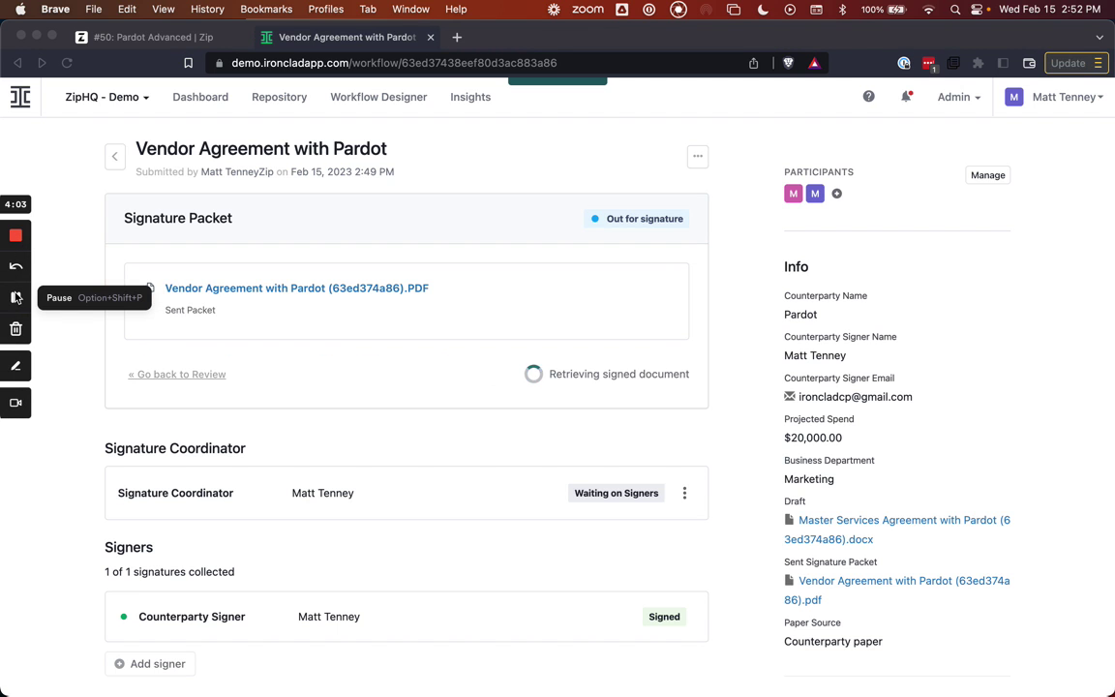
click(160, 43)
click(155, 260)
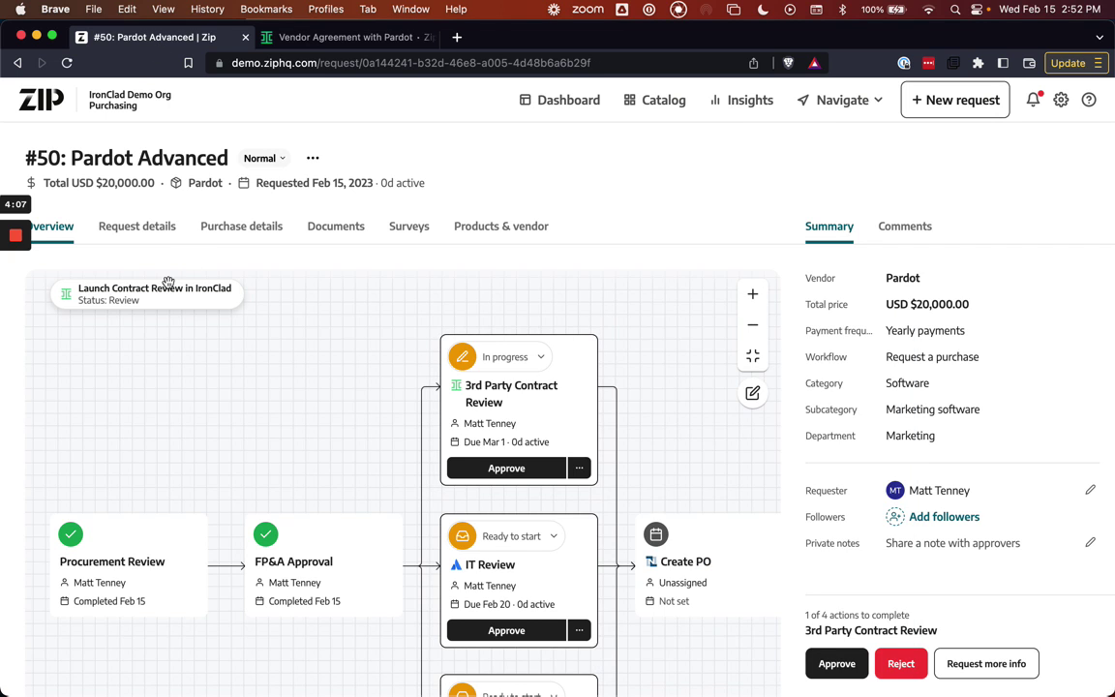
mouse_move(177, 294)
click(241, 330)
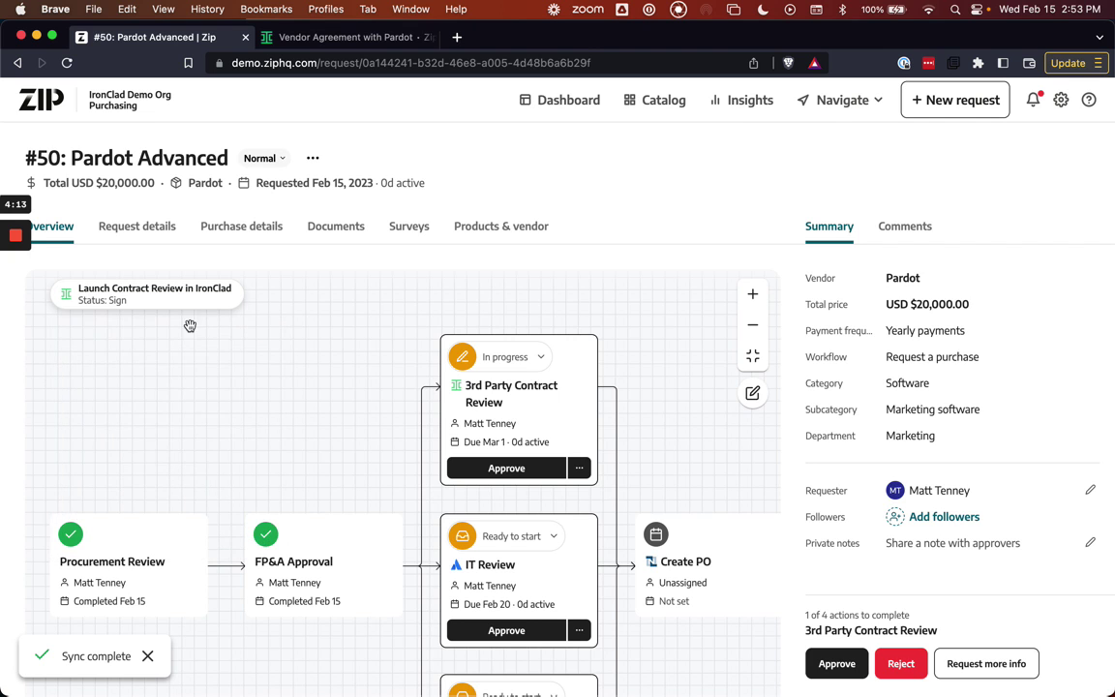
- Approve the Vendor Agreement with Pardot contract information in Ironclad's Archive section
click(320, 38)
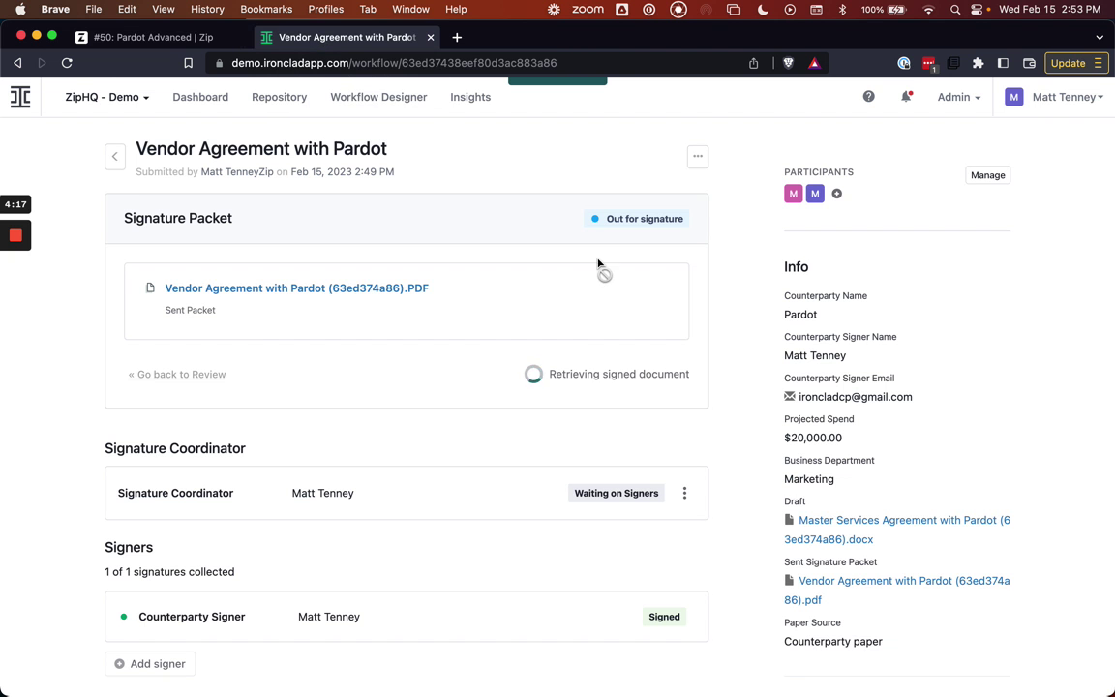
scroll(706, 393, down, 15)
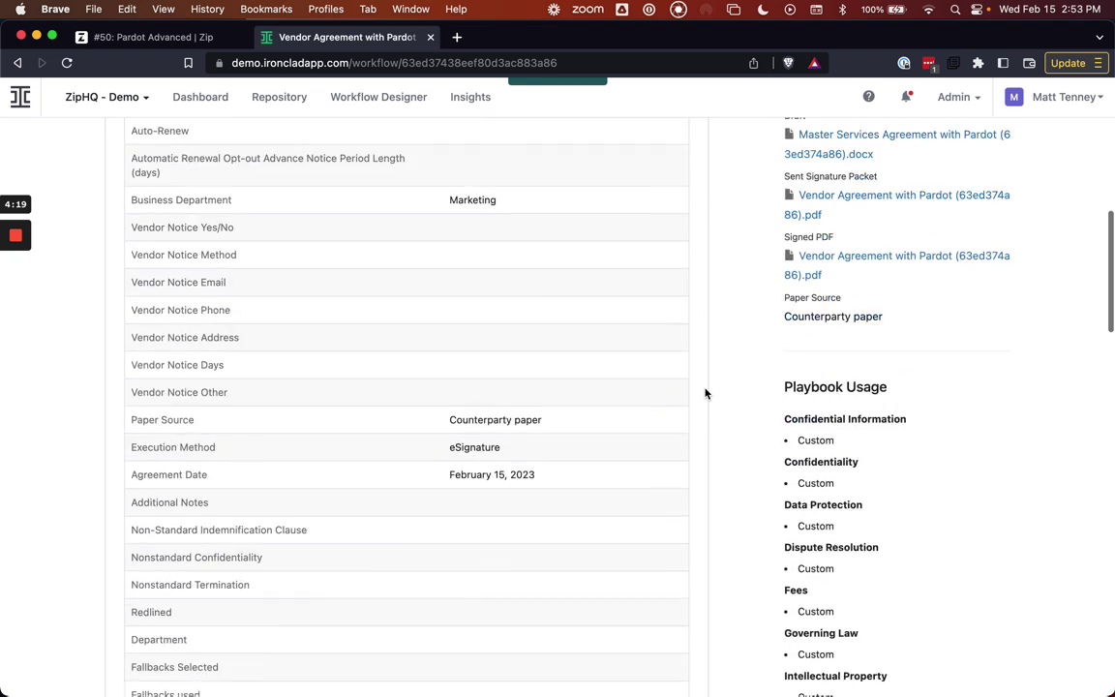
scroll(706, 393, down, 5)
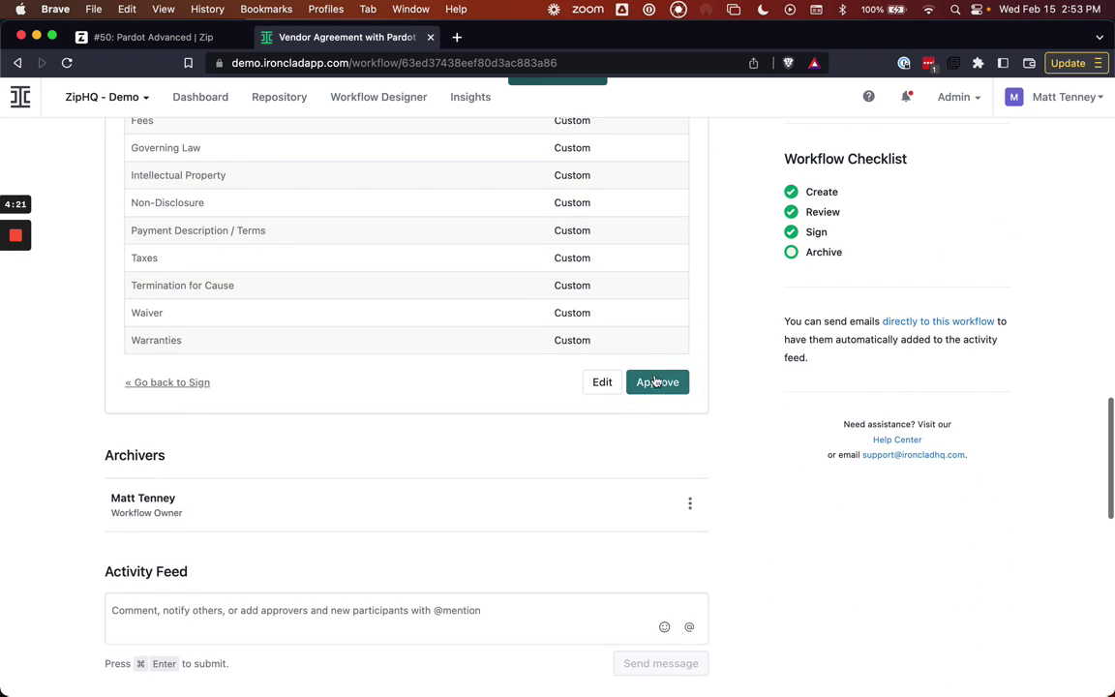
click(653, 382)
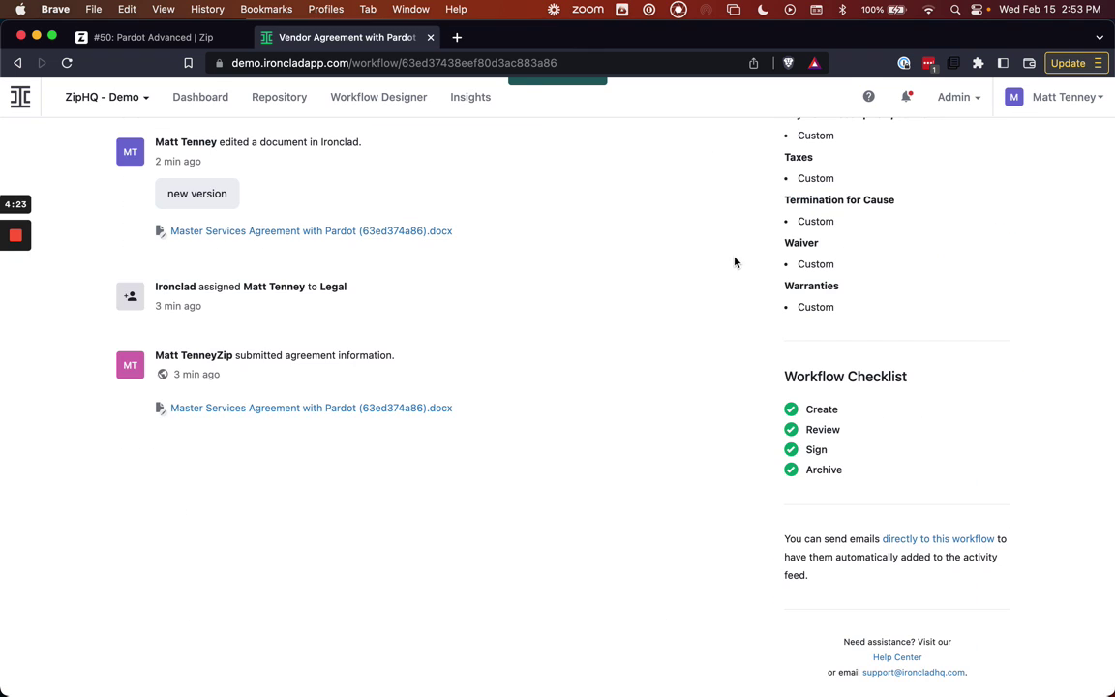
scroll(708, 266, up, 20)
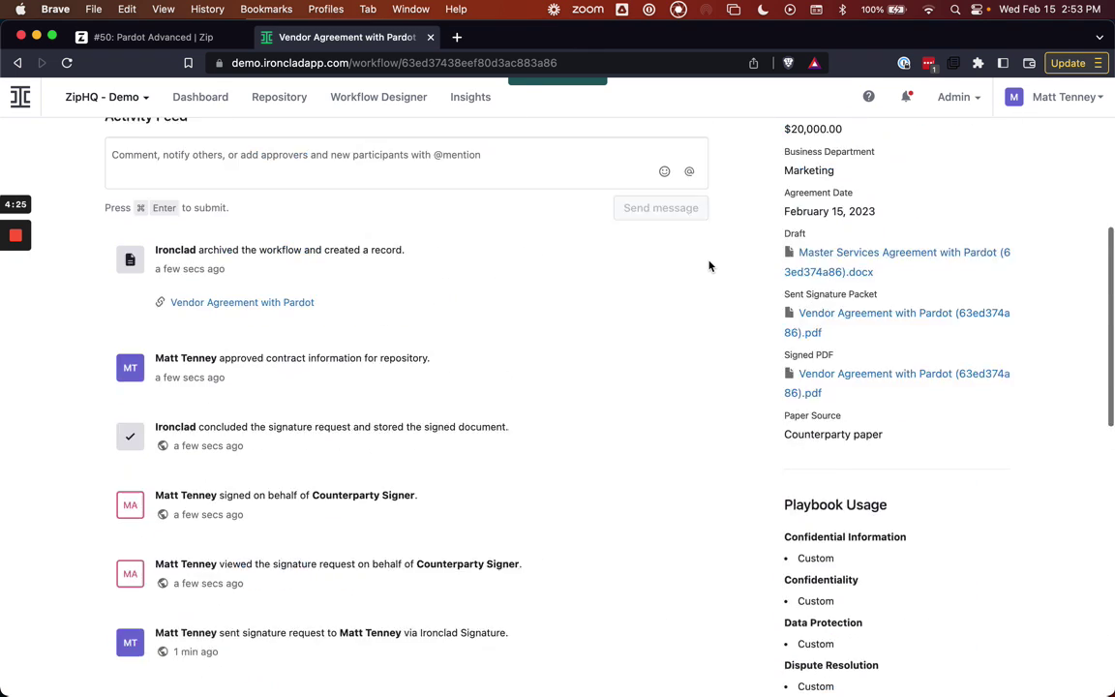
- Refresh the Ironclad integration on Zip request #50 to pull the completed contract review
click(150, 38)
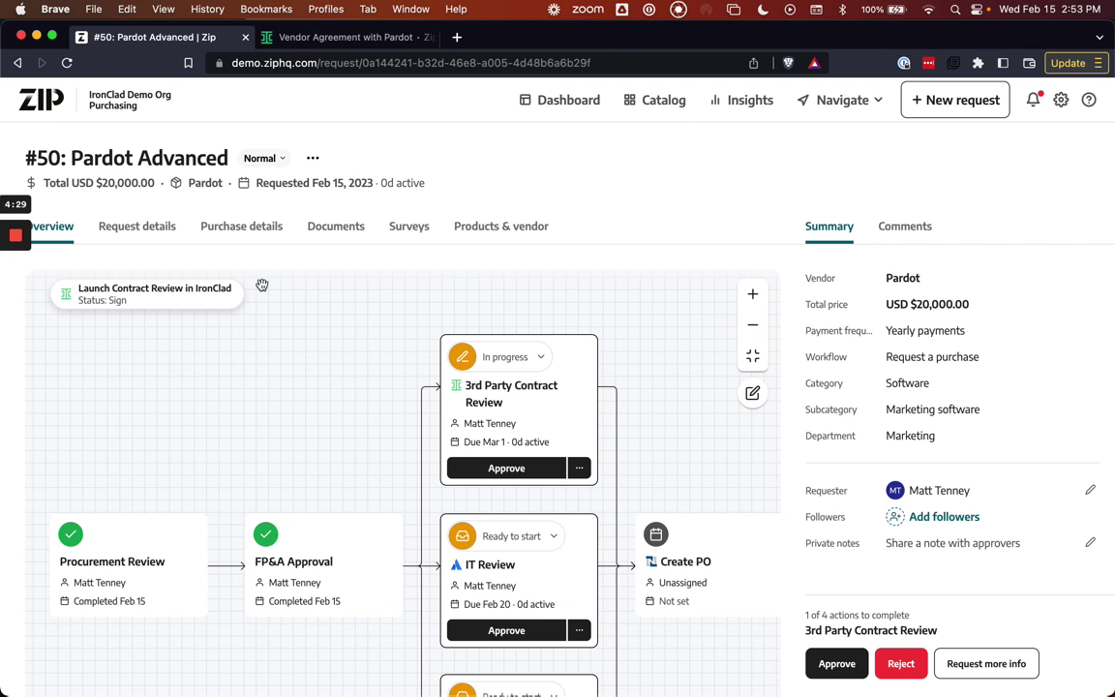
click(145, 294)
click(242, 331)
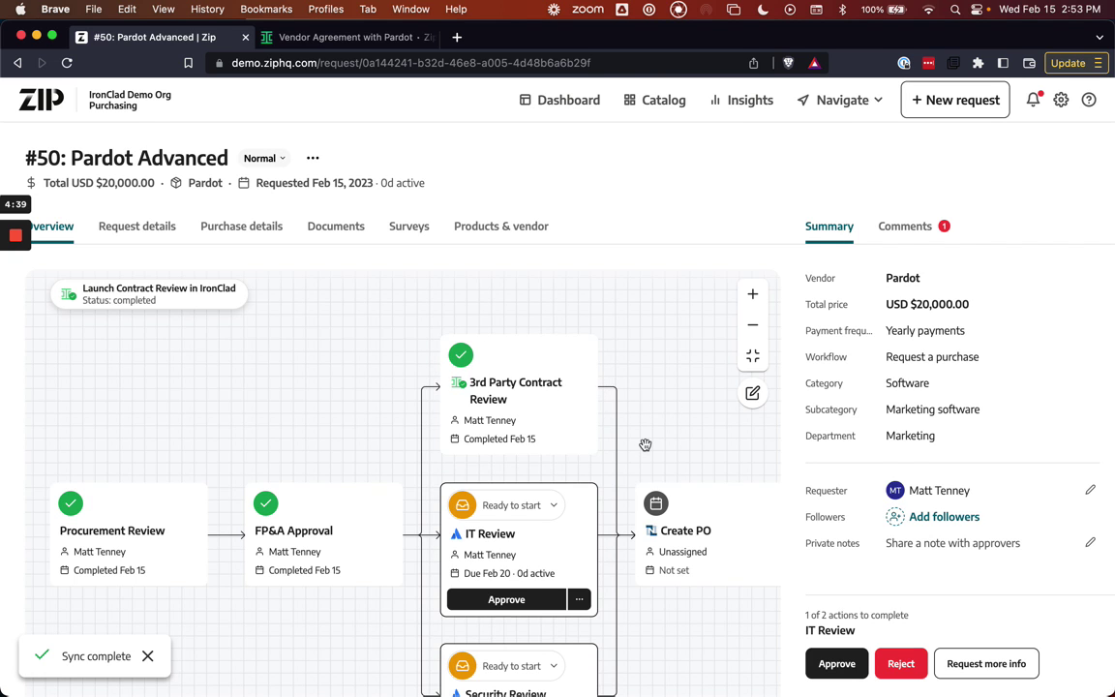
- Approve the IT Review and the Security Review on the Pardot request
scroll(644, 445, down, 3)
click(506, 459)
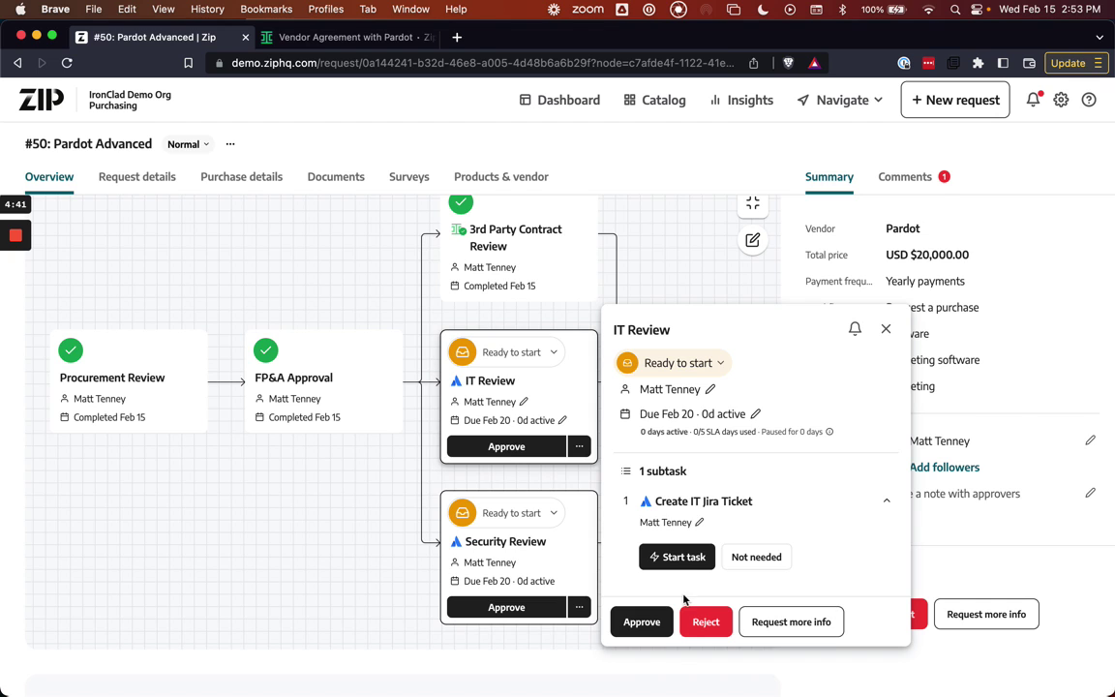
click(506, 447)
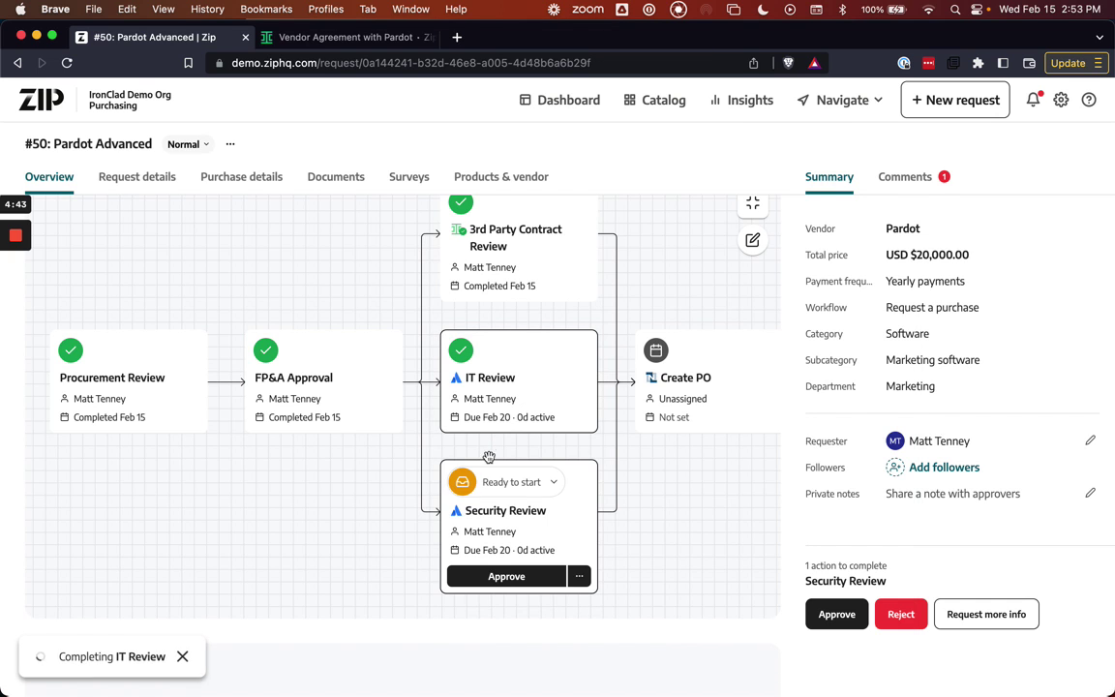
click(486, 577)
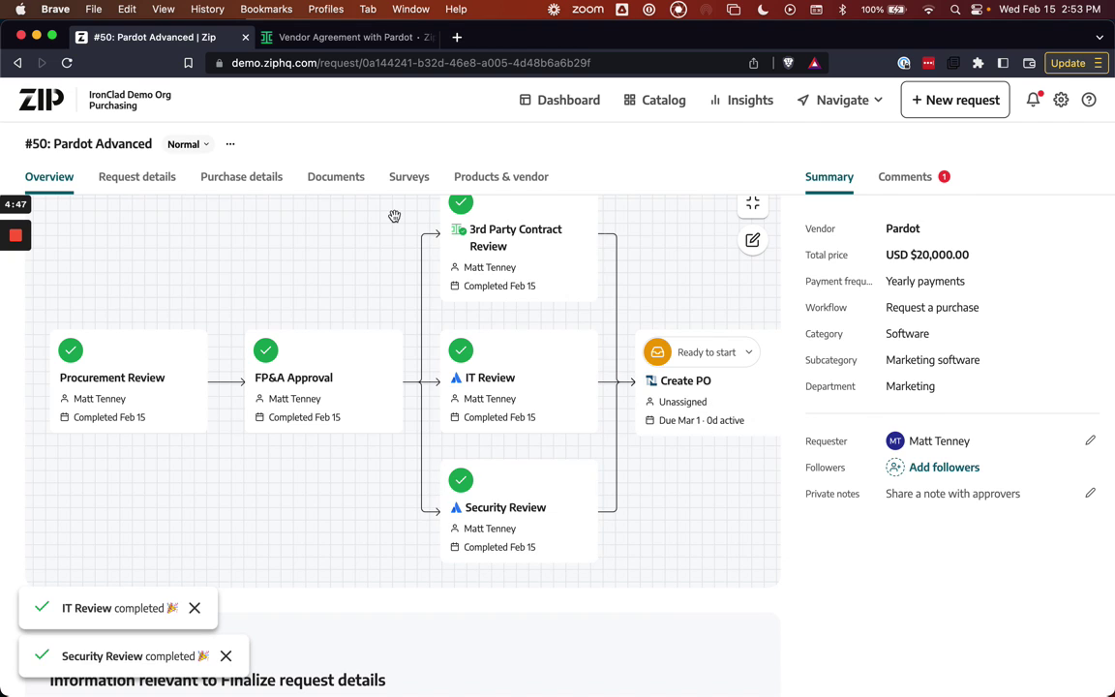
- Open the final Vendor Agreement with Pardot PDF from Documents and read through it
click(335, 184)
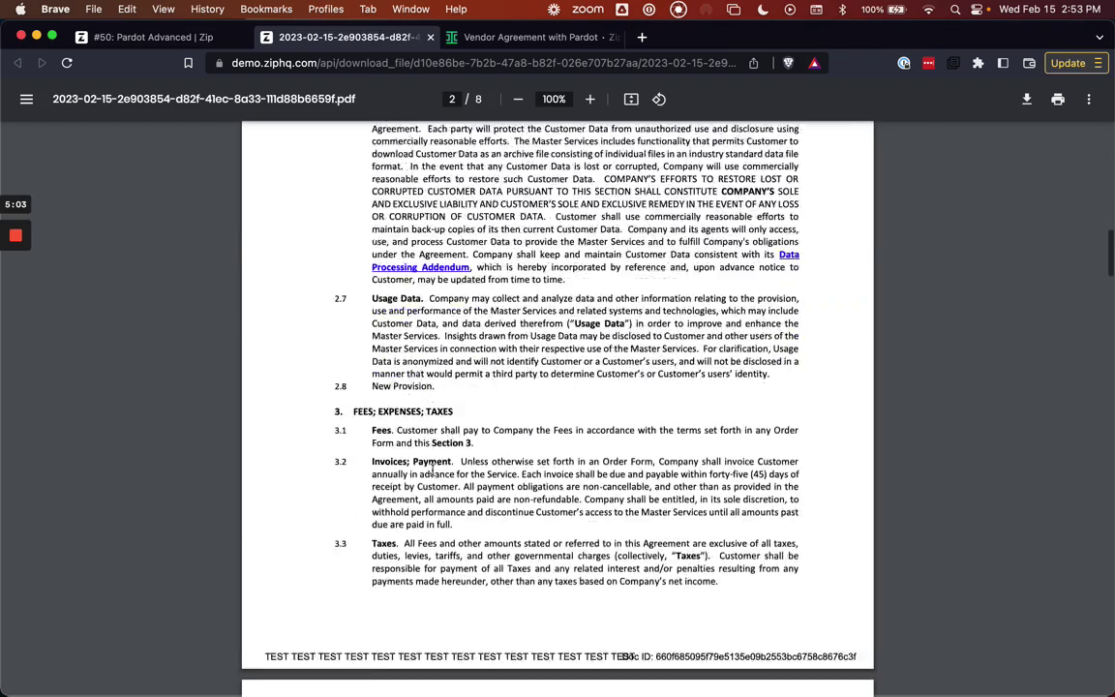
scroll(432, 468, down, 18)
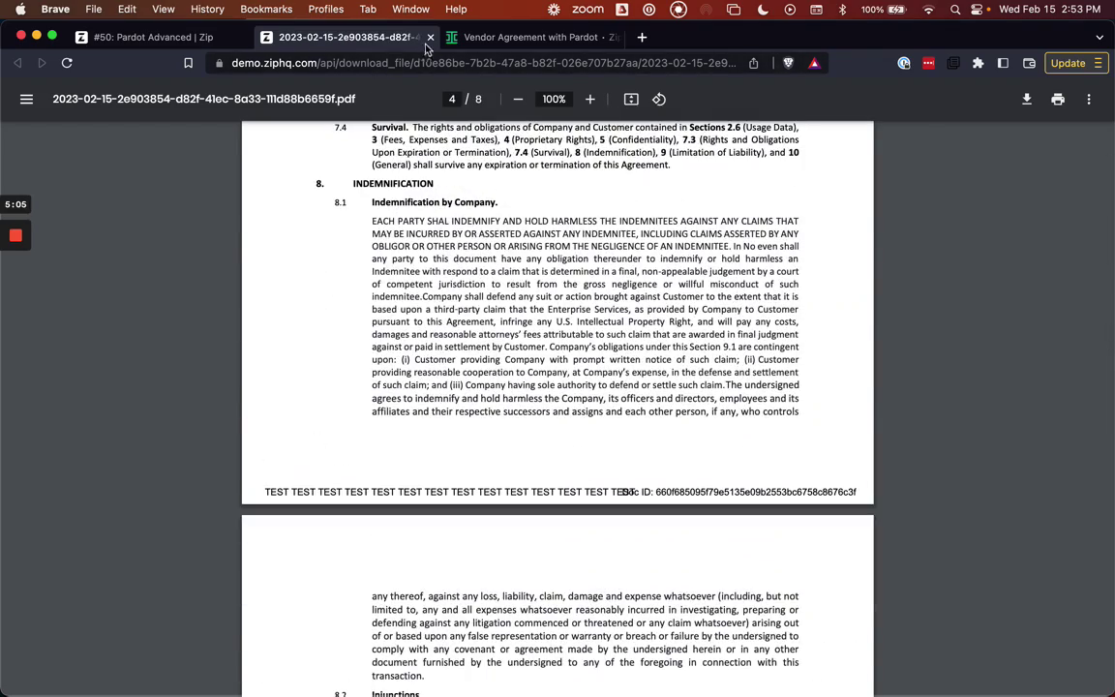
- Close the signed Vendor Agreement PDF and return to Zip request #50
click(431, 38)
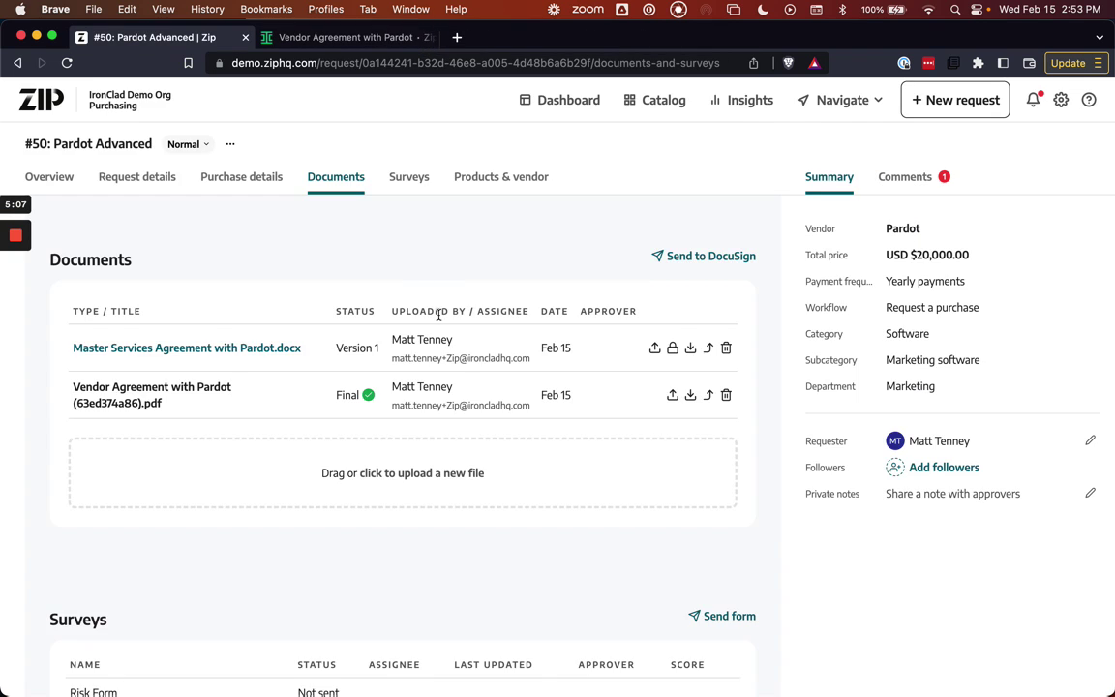